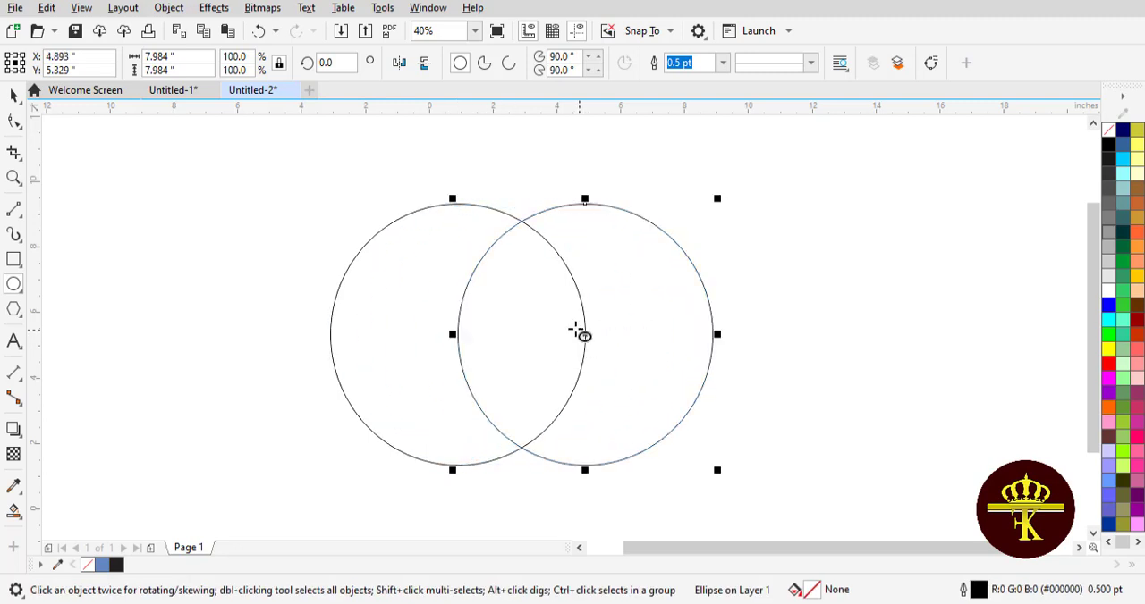
Step: Create a separate lens shape from the overlap of the two circles with the Intersect operation
click(192, 222)
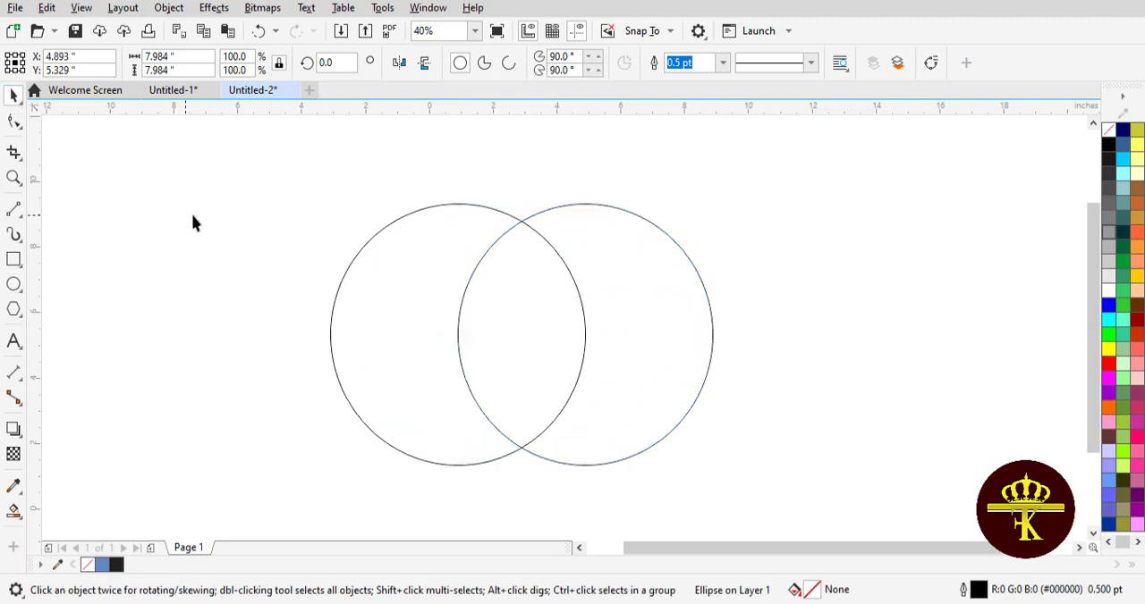
click(393, 303)
click(636, 298)
click(409, 282)
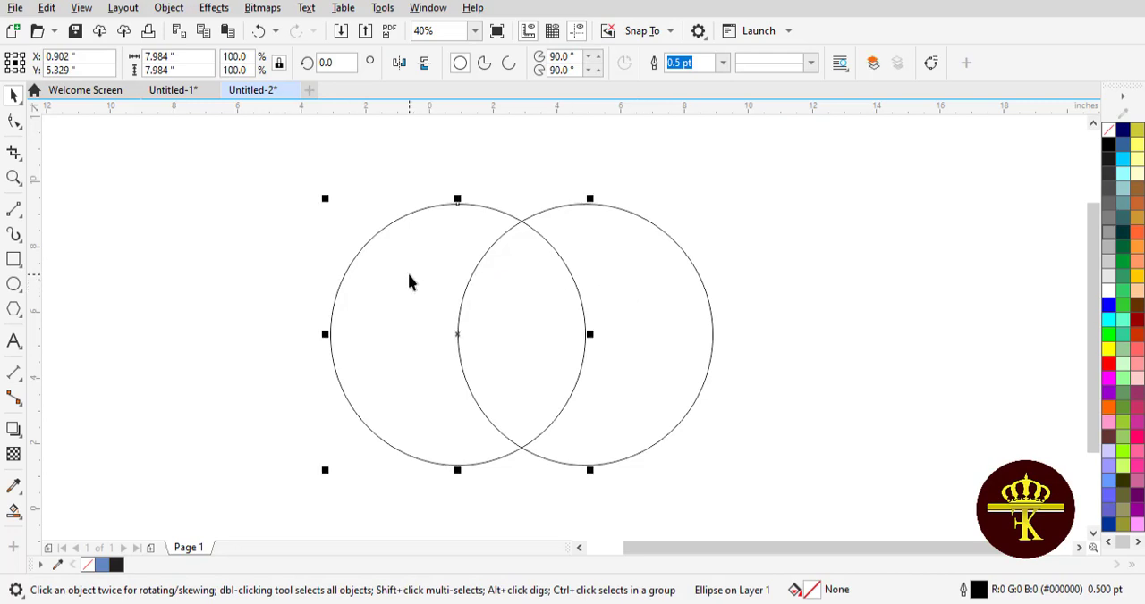
shift+click(612, 283)
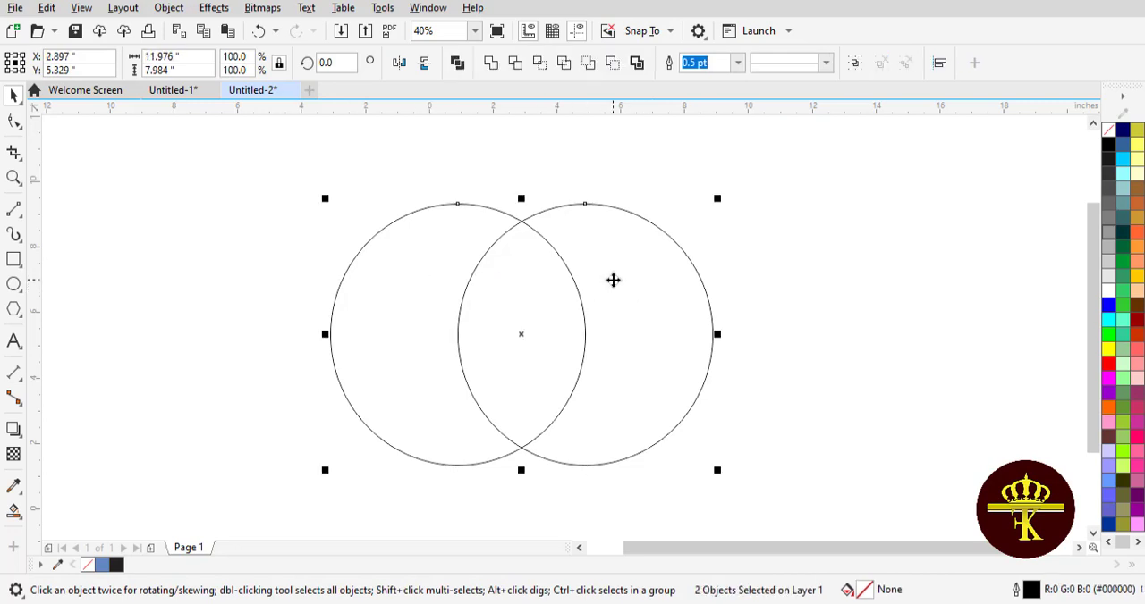
click(540, 68)
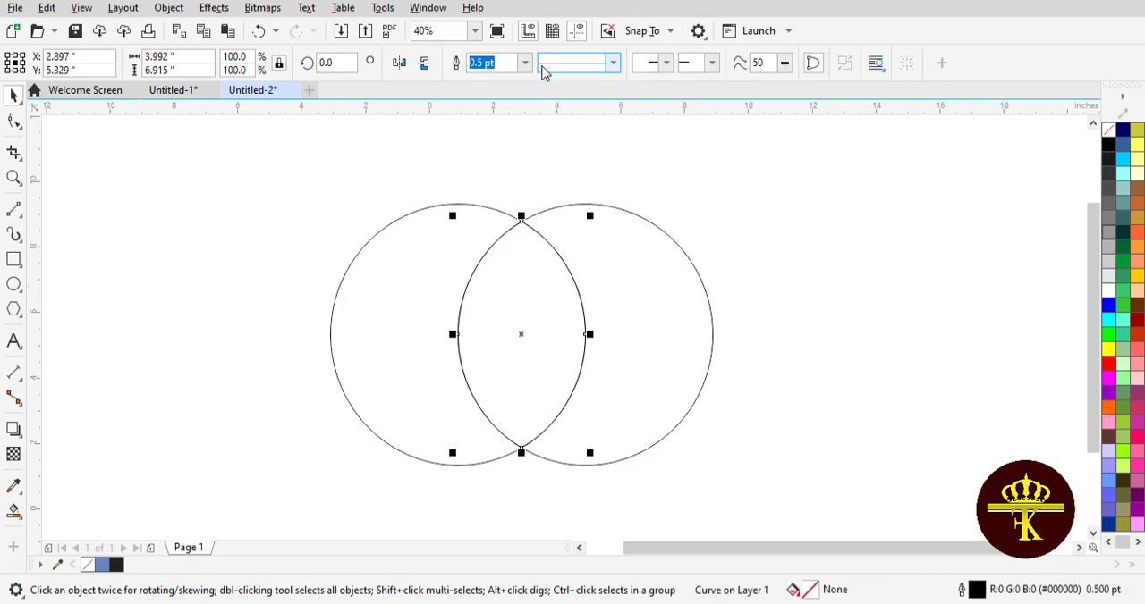
Step: Move the lens shape slightly up from the overlap and delete both original circles
click(706, 219)
mouse_move(509, 309)
mouse_down()
mouse_move(805, 277)
mouse_move(525, 273)
mouse_move(489, 303)
mouse_up()
click(609, 309)
key(Delete)
click(468, 319)
key(Delete)
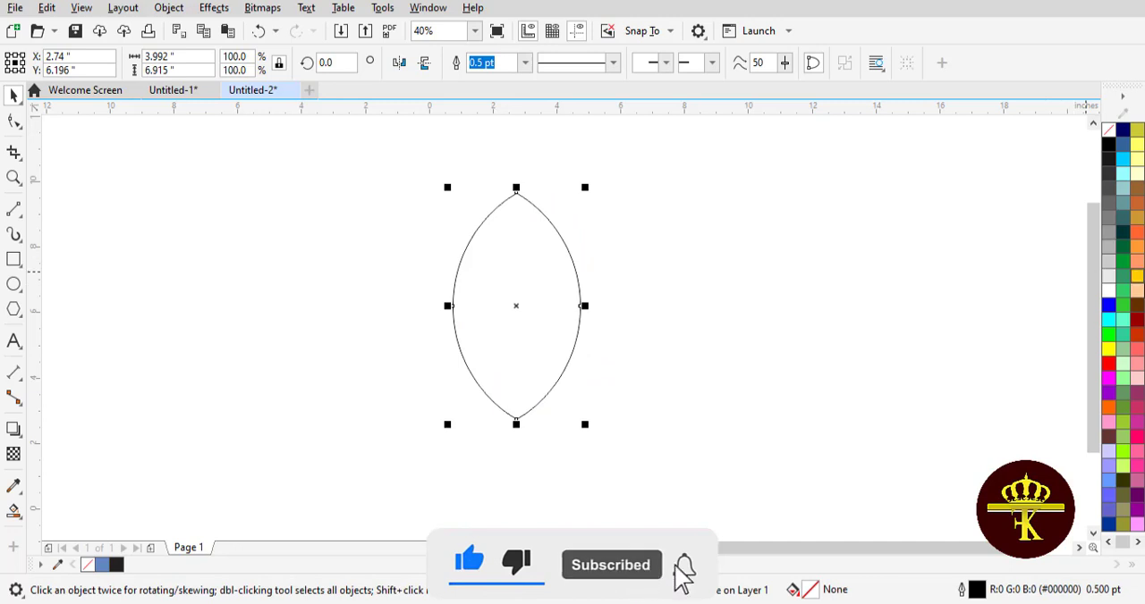
Step: Fill the lens-shaped petal with dark red and nudge it slightly to the left
click(1138, 320)
click(846, 278)
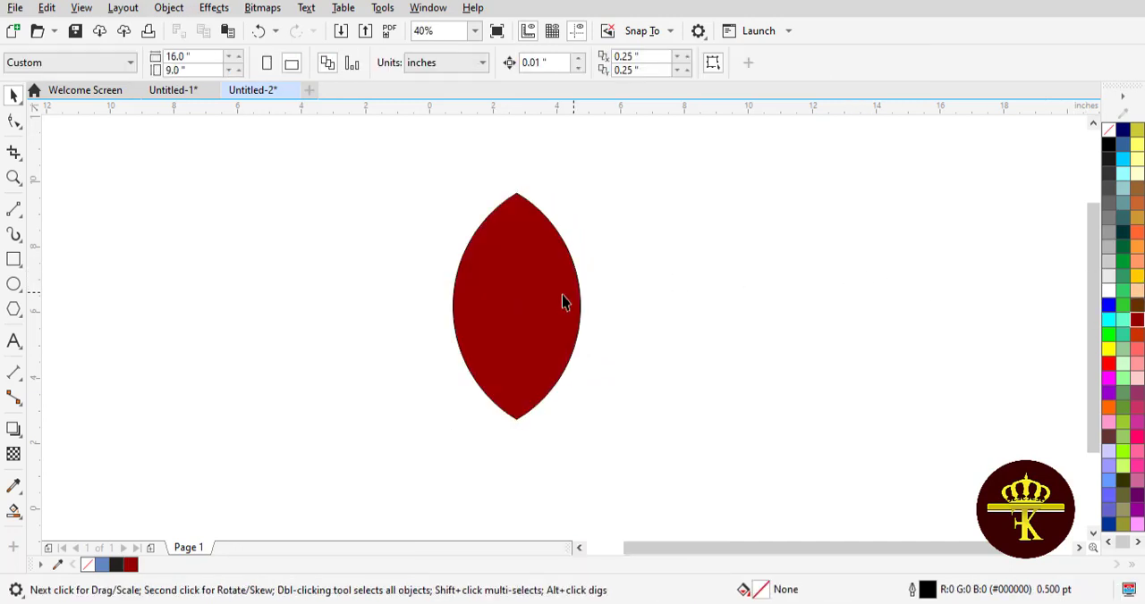
mouse_move(561, 302)
mouse_down()
mouse_move(549, 313)
mouse_move(546, 305)
mouse_up()
click(743, 276)
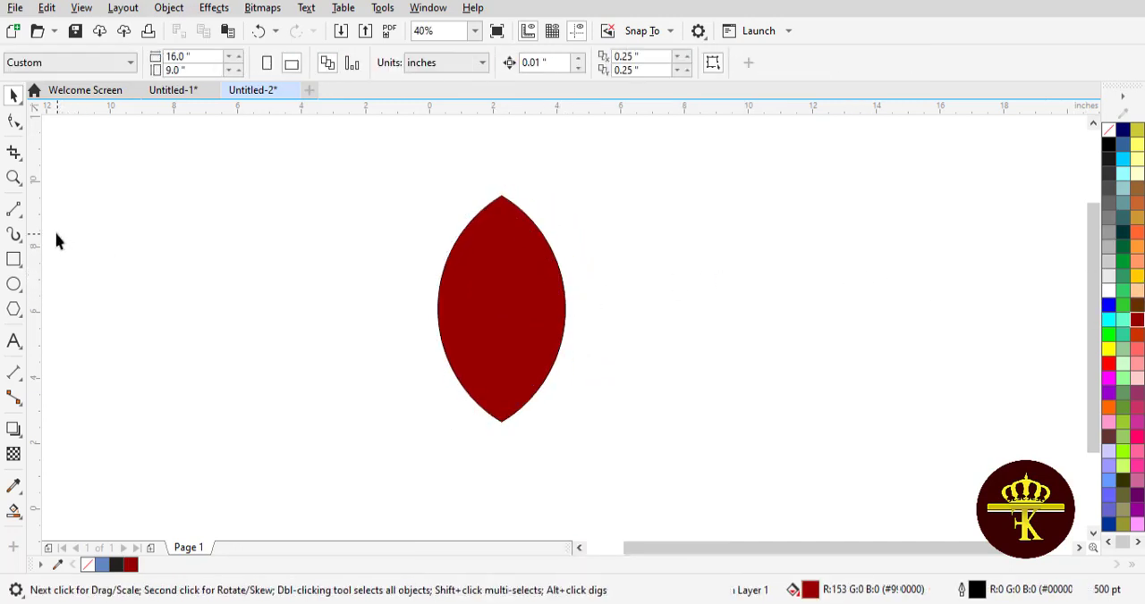
Step: Draw a connected two-segment line with the 2-Point Line tool from the petal's bottom tip to its right side and up along that edge
click(15, 209)
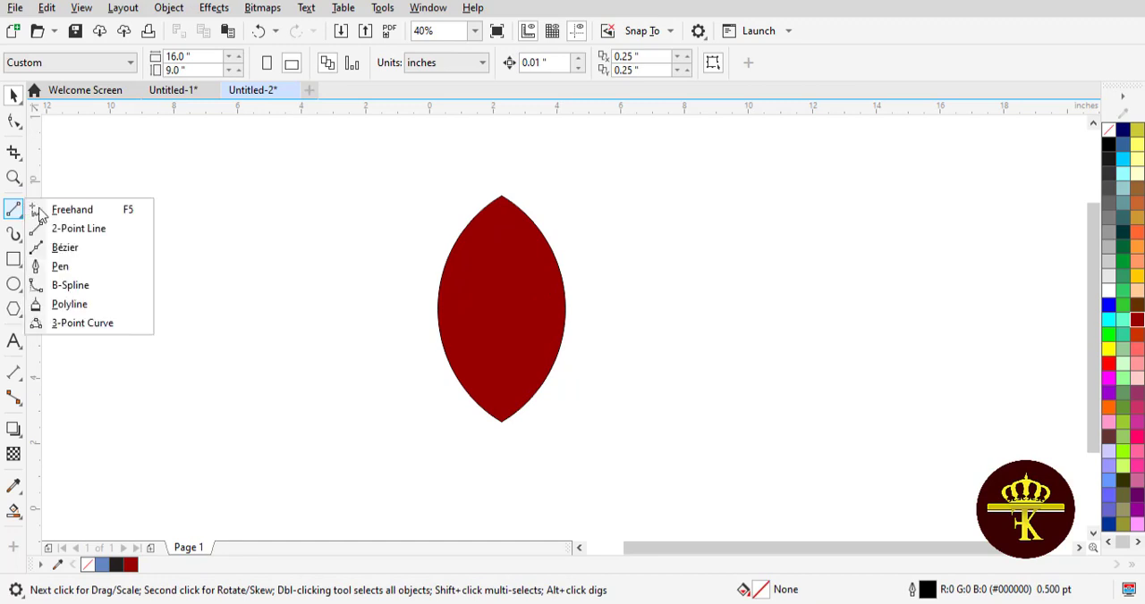
click(81, 229)
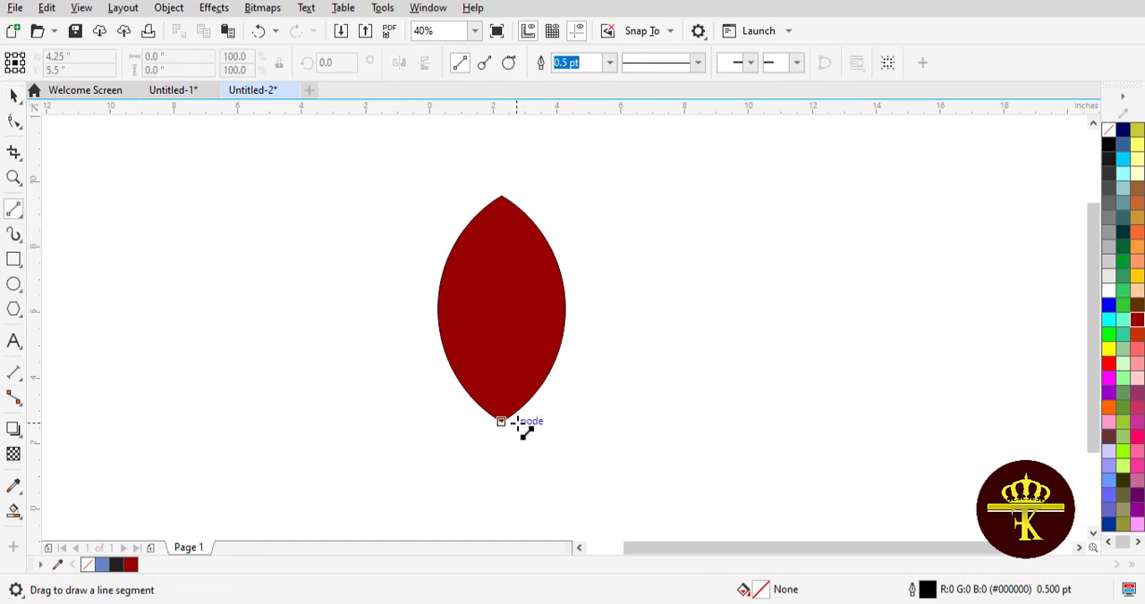
drag(502, 421, 552, 246)
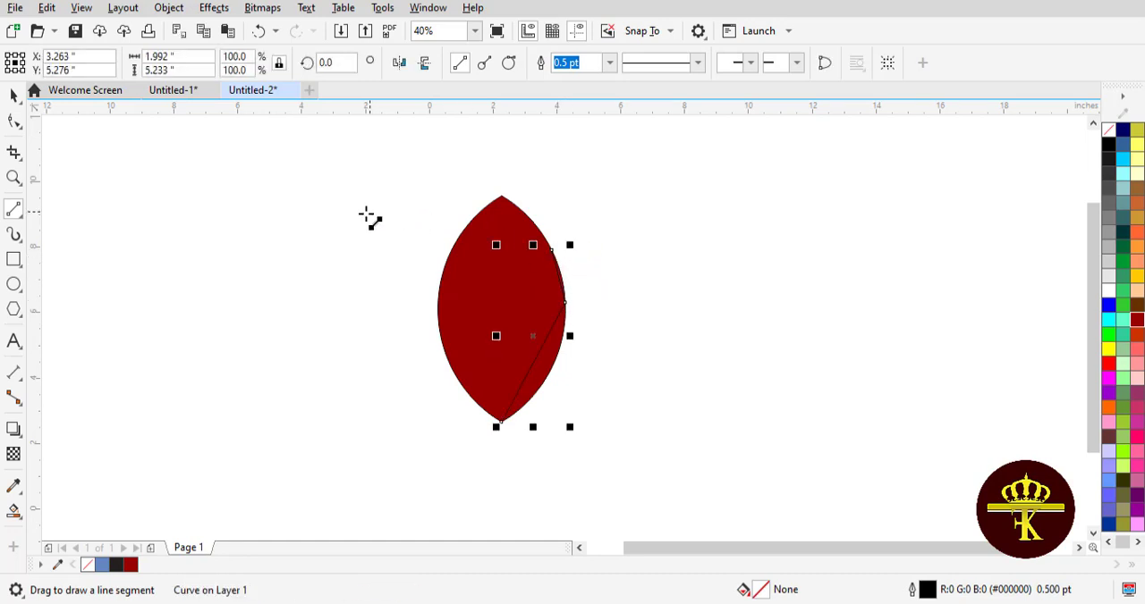
click(15, 96)
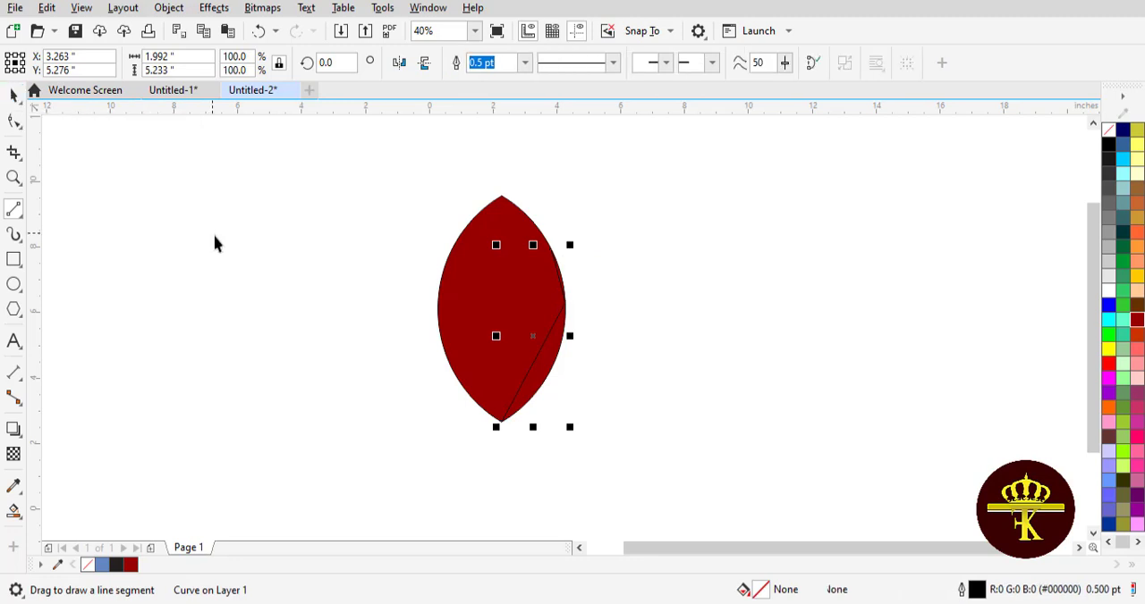
click(214, 243)
click(548, 347)
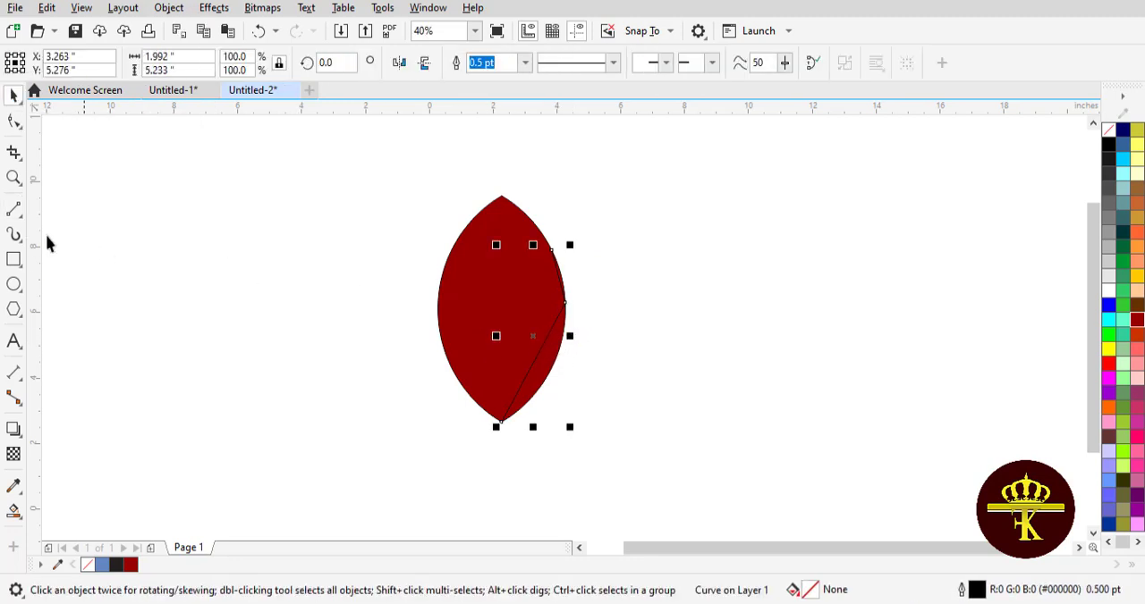
Step: Convert the line's upper segment to a curve bulging outward past the petal's right edge, and delete the middle node
click(14, 123)
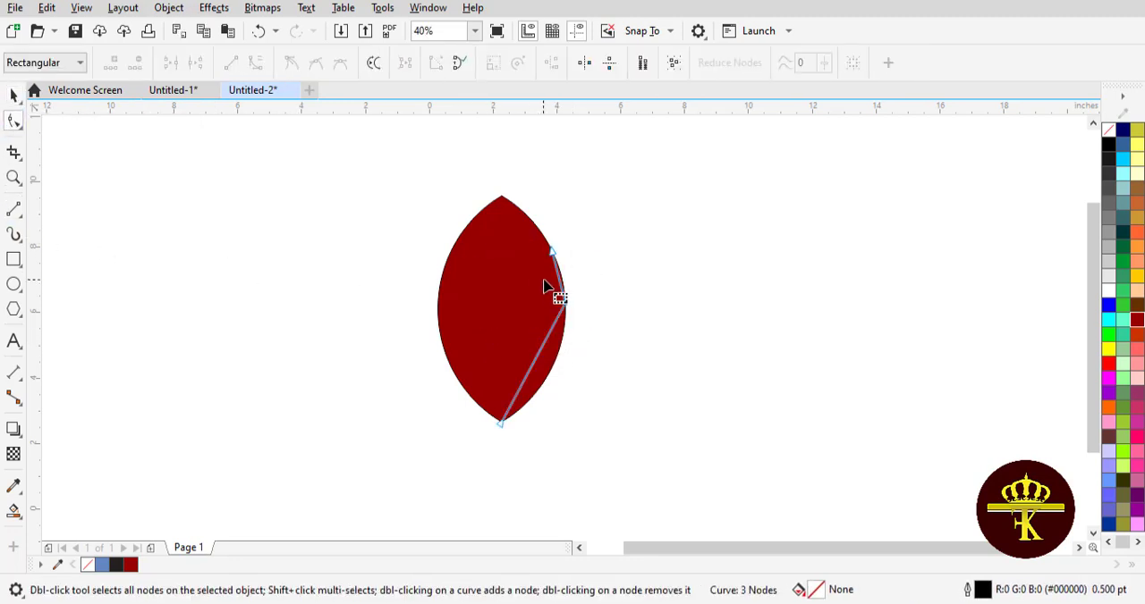
click(255, 63)
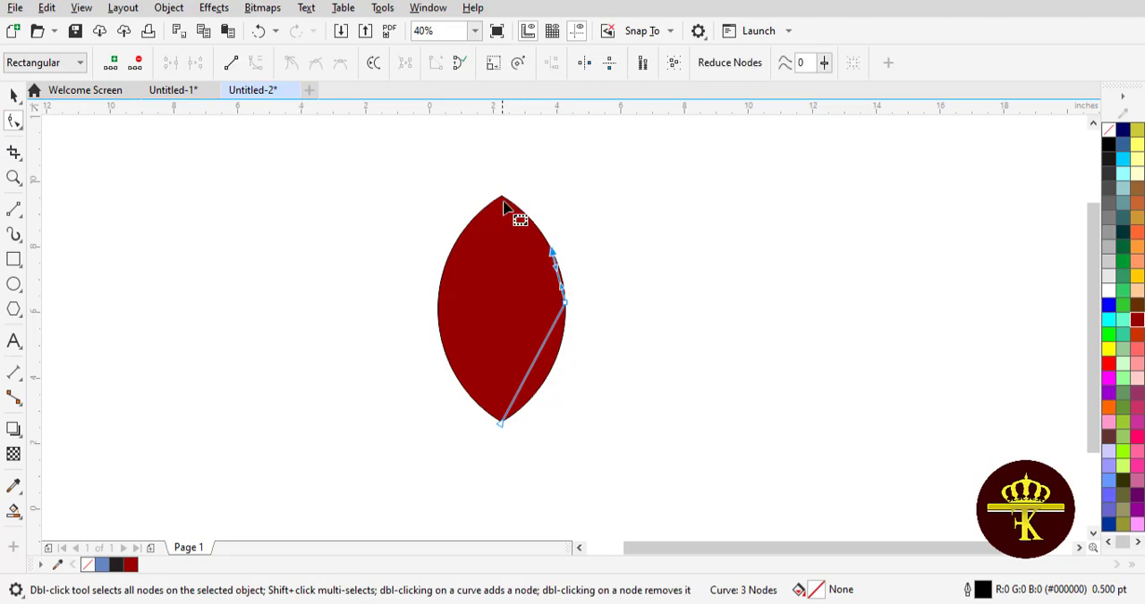
drag(557, 269, 615, 191)
click(138, 63)
click(553, 252)
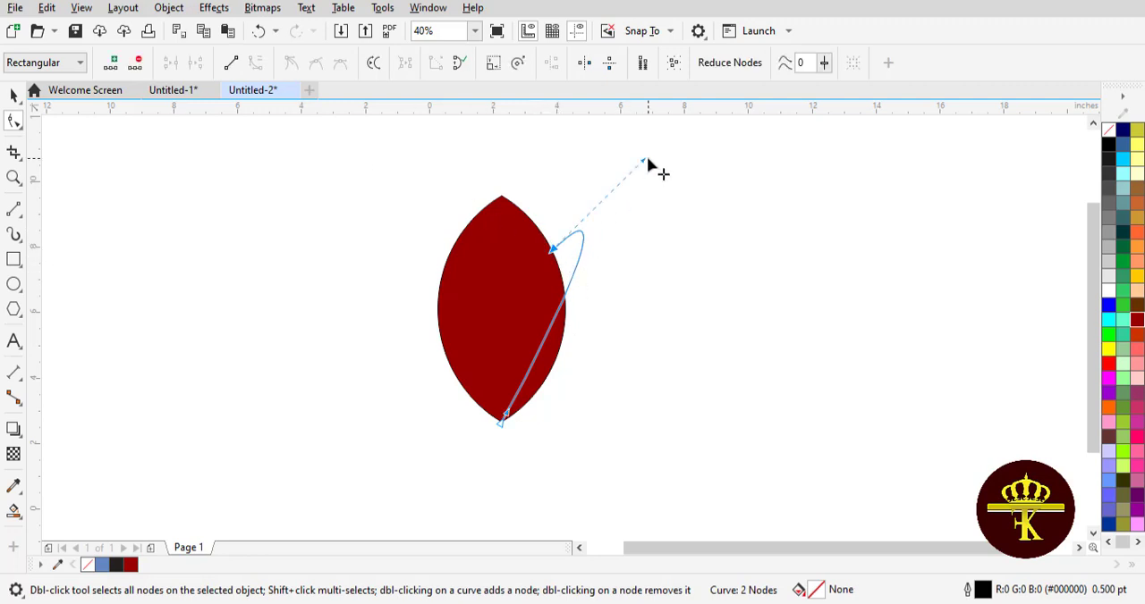
Step: Shape the curve into a side petal outline rising from the bottom tip, with its upper end moved higher along the red petal's right edge
drag(647, 158, 713, 126)
drag(555, 331, 542, 309)
scroll(1105, 324, up, 2)
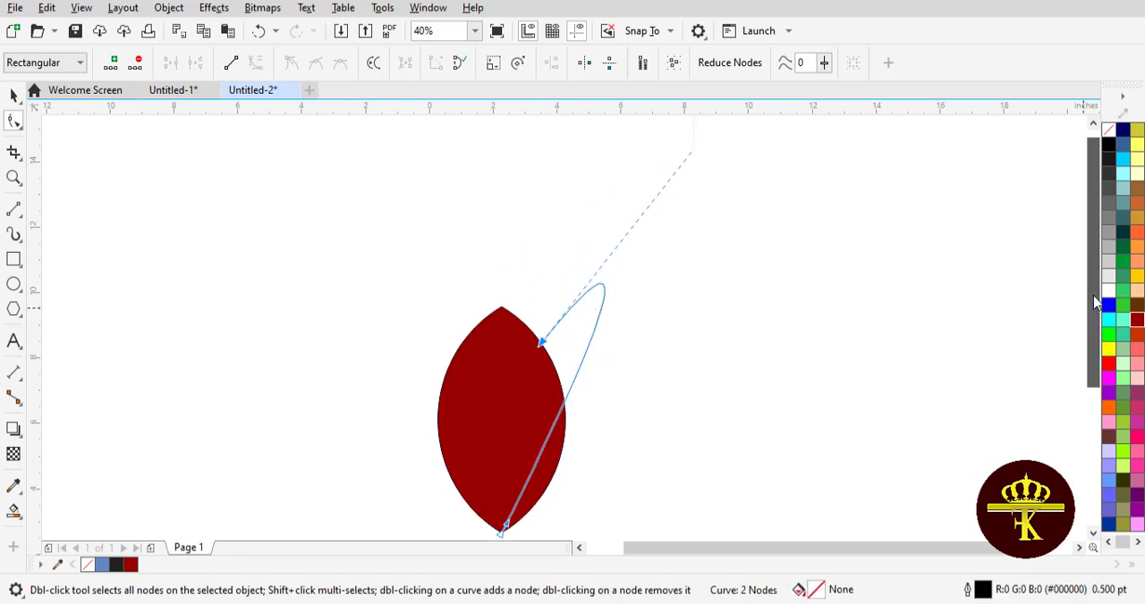
drag(698, 142, 703, 231)
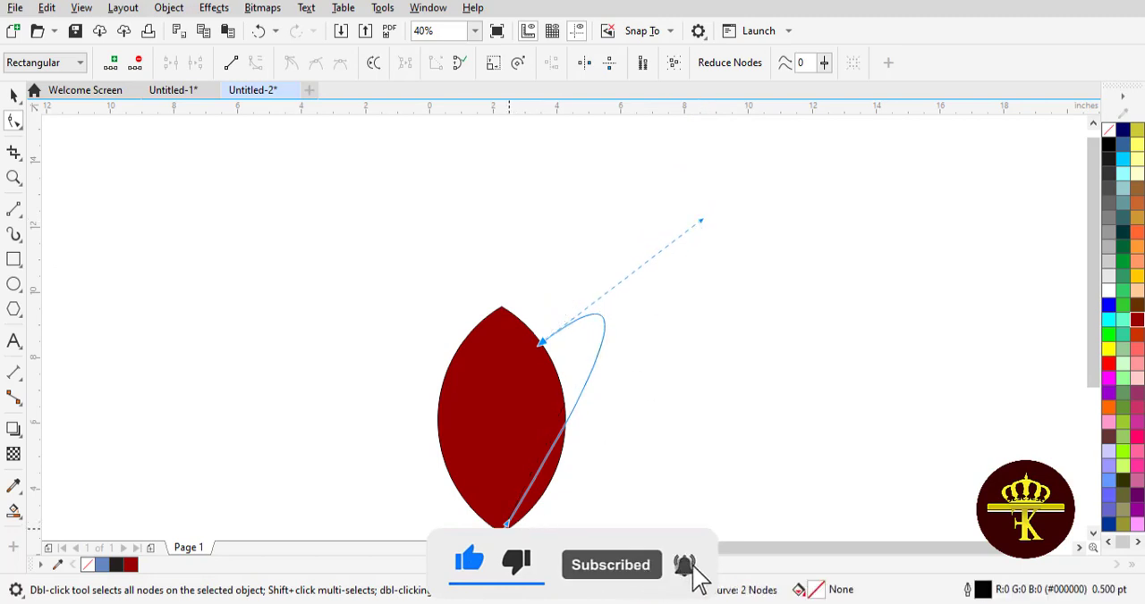
drag(507, 531, 505, 437)
drag(698, 230, 719, 246)
scroll(1076, 257, down, 2)
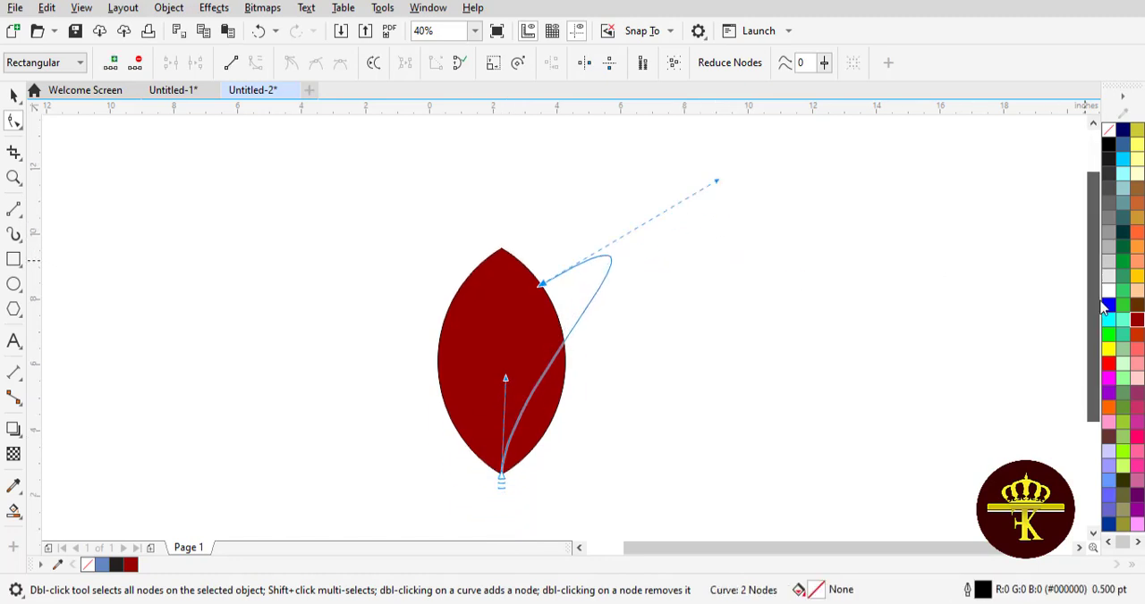
click(12, 97)
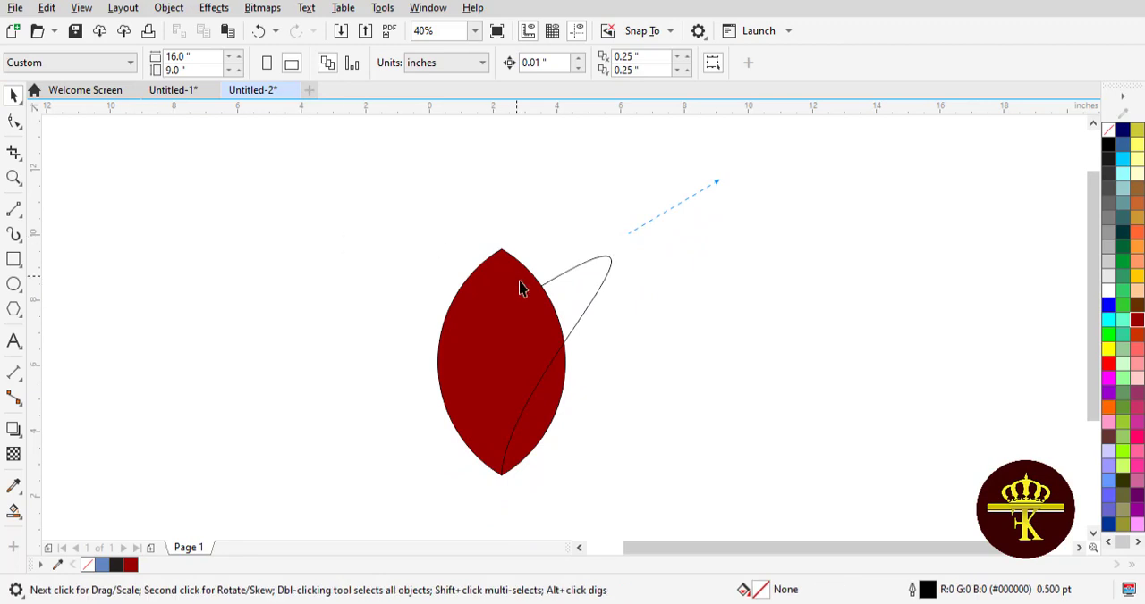
Step: Copy and paste the side petal curve, and mirror the copy horizontally onto the red petal's left side
click(595, 291)
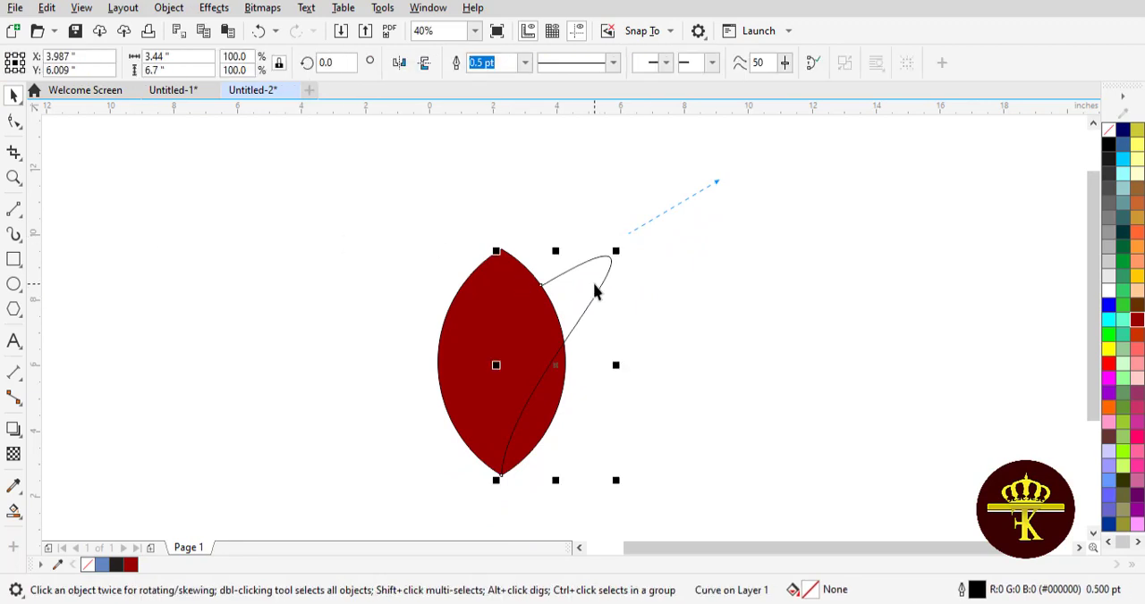
scroll(596, 291, down, 2)
scroll(596, 290, up, 1)
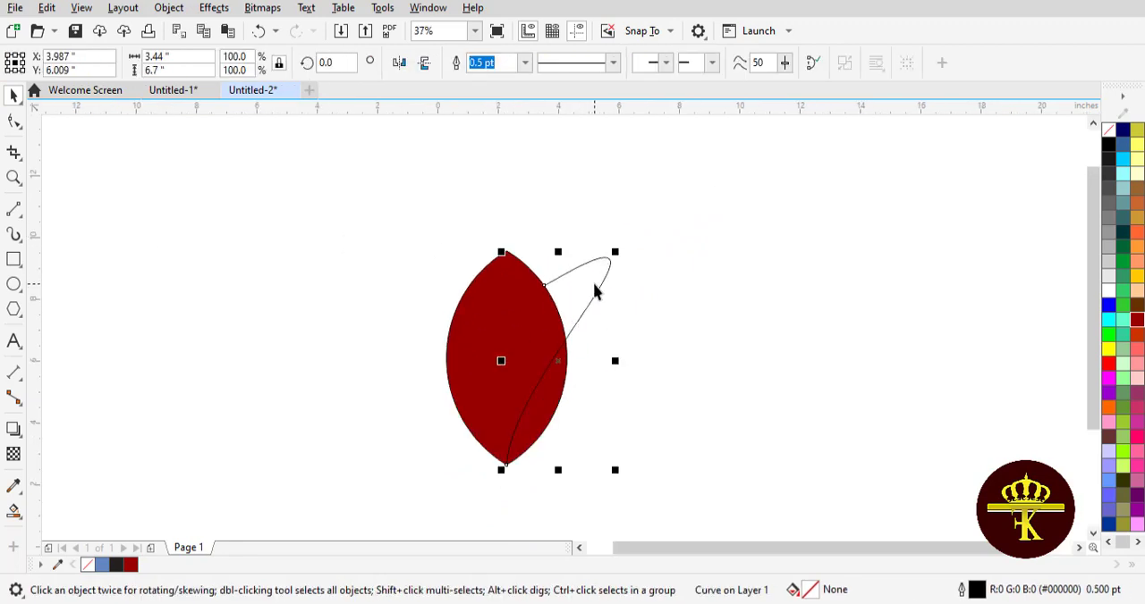
click(46, 8)
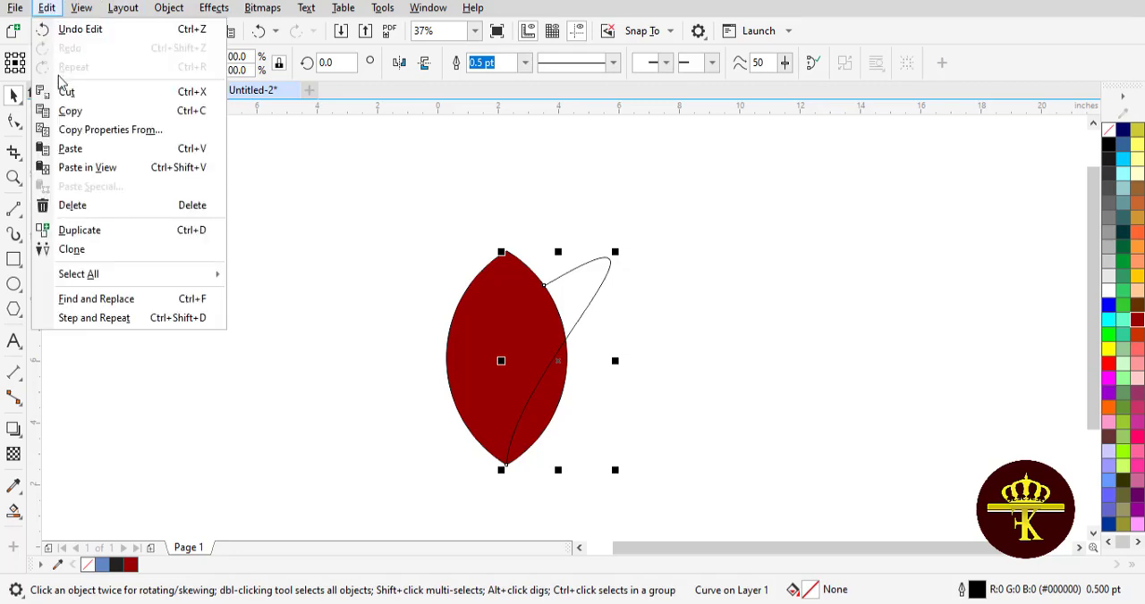
click(74, 111)
click(46, 8)
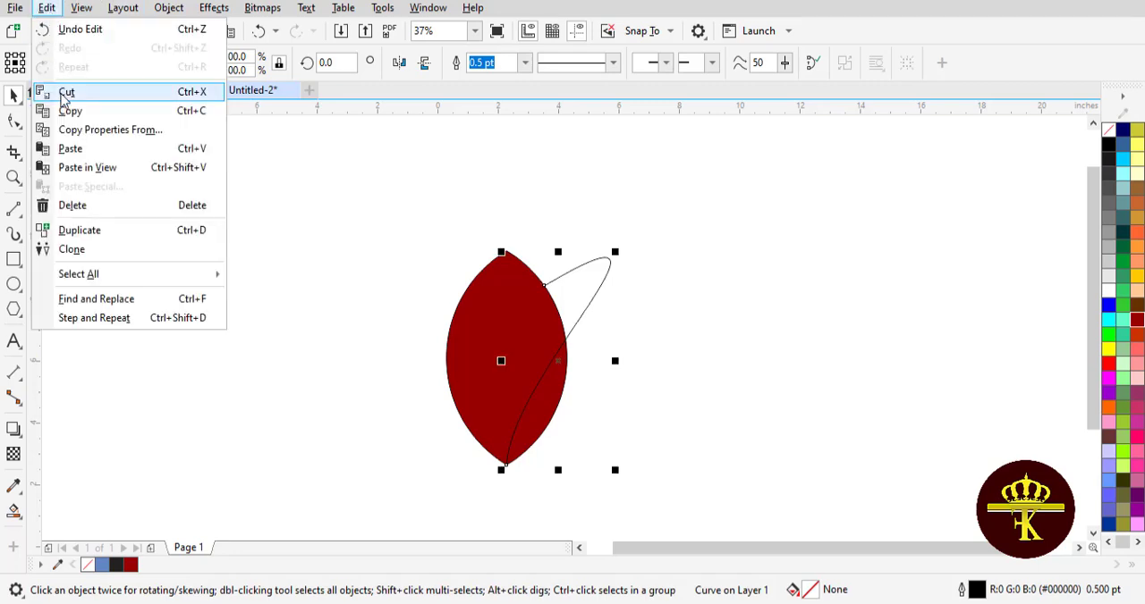
click(74, 148)
drag(614, 360, 452, 357)
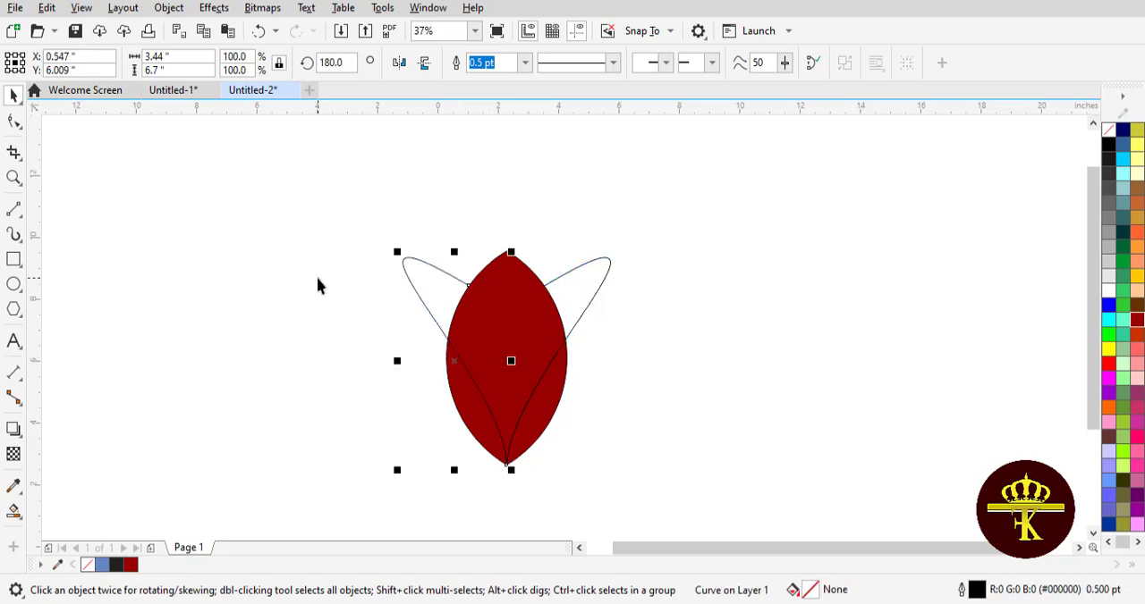
click(597, 301)
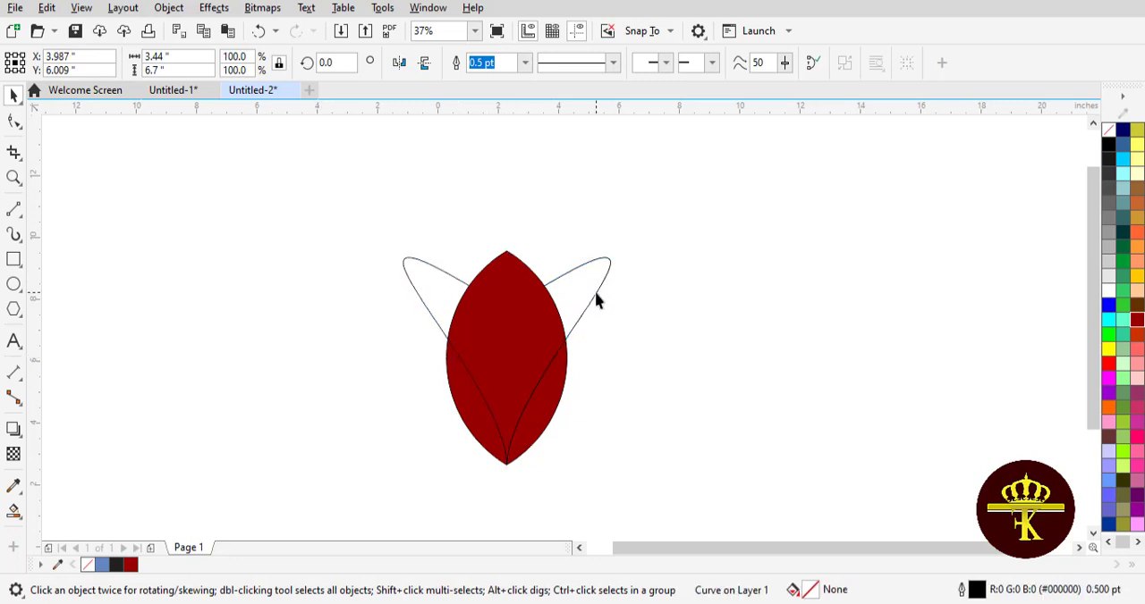
click(675, 309)
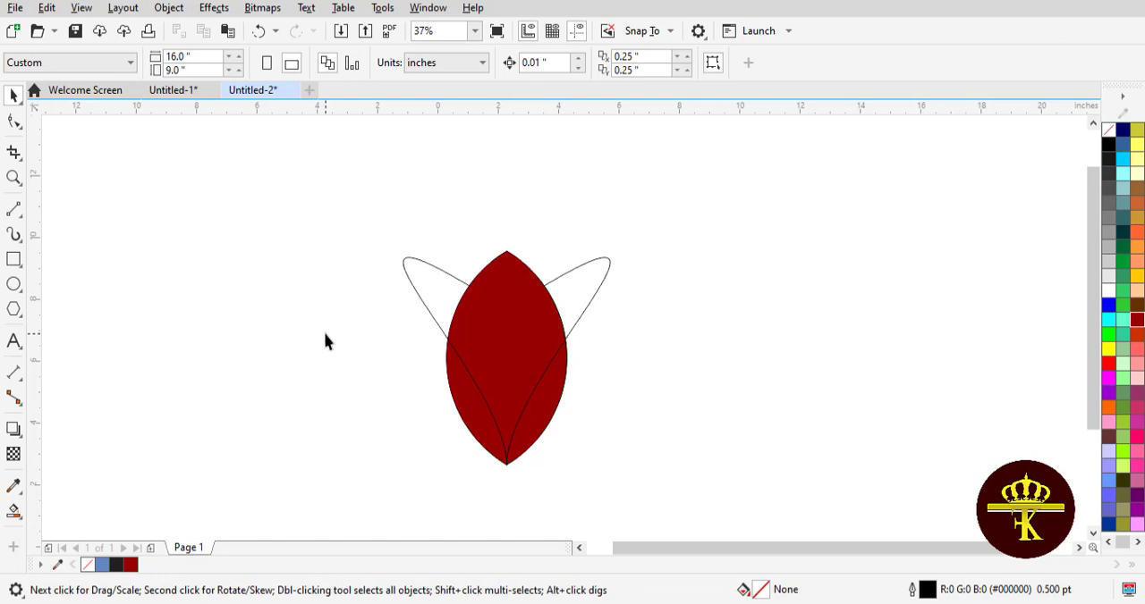
Step: Smart Fill the outer and lower regions of both side petals with blue and a 0.5 pt black outline
click(13, 510)
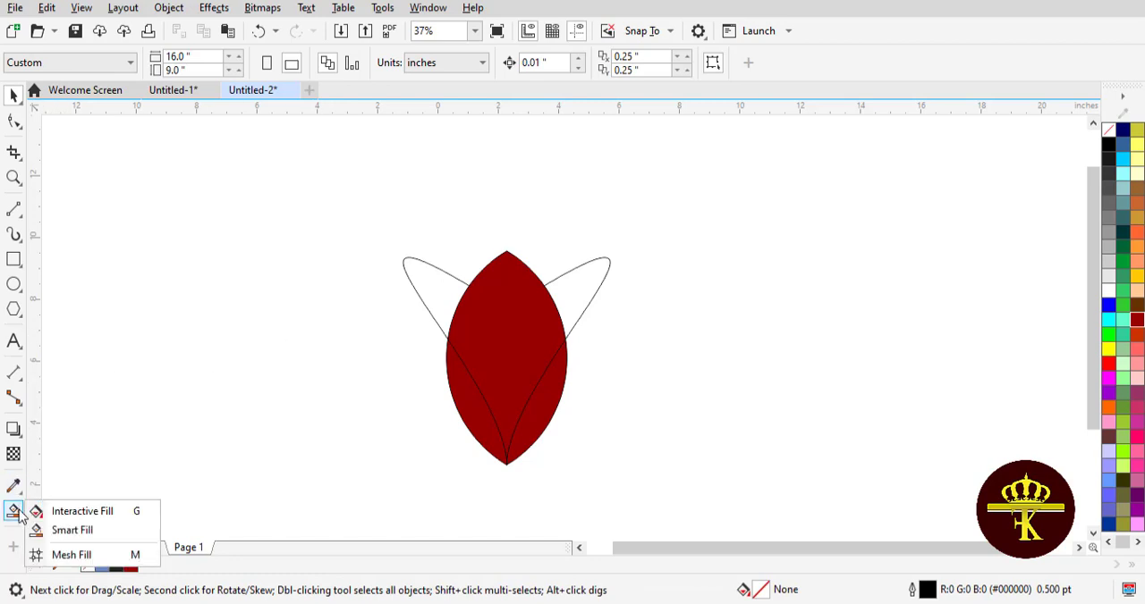
click(76, 534)
click(430, 295)
click(461, 383)
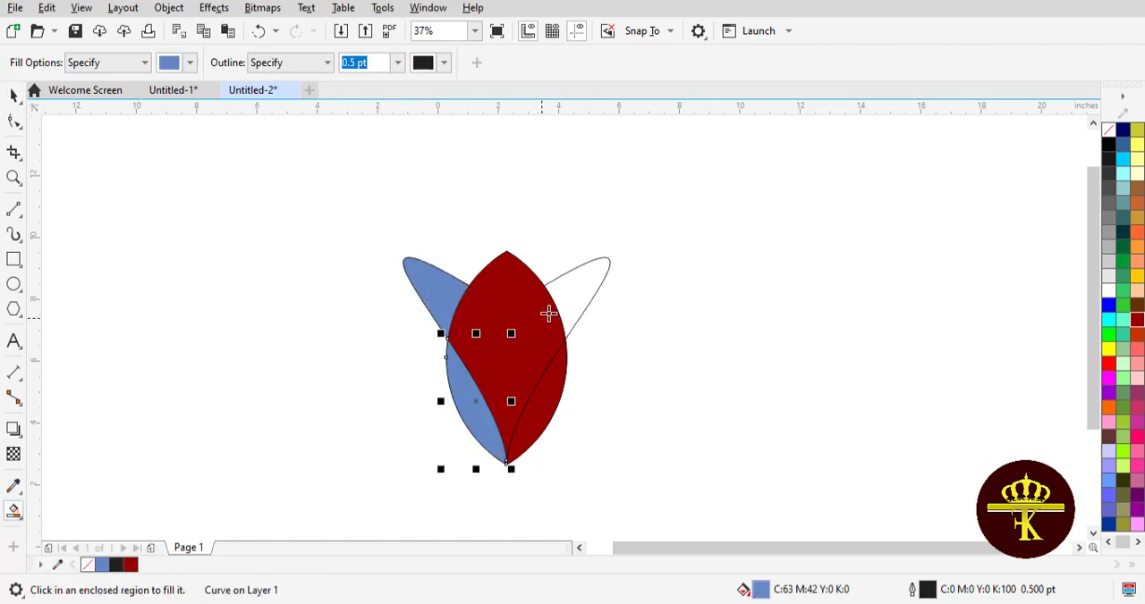
click(578, 293)
click(542, 395)
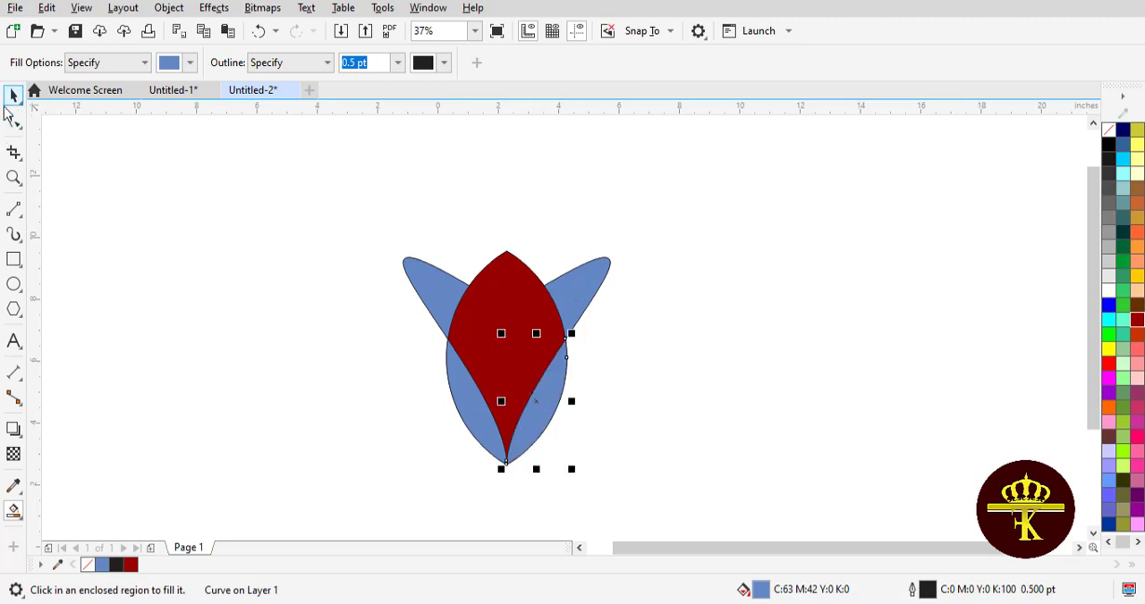
click(13, 94)
click(413, 397)
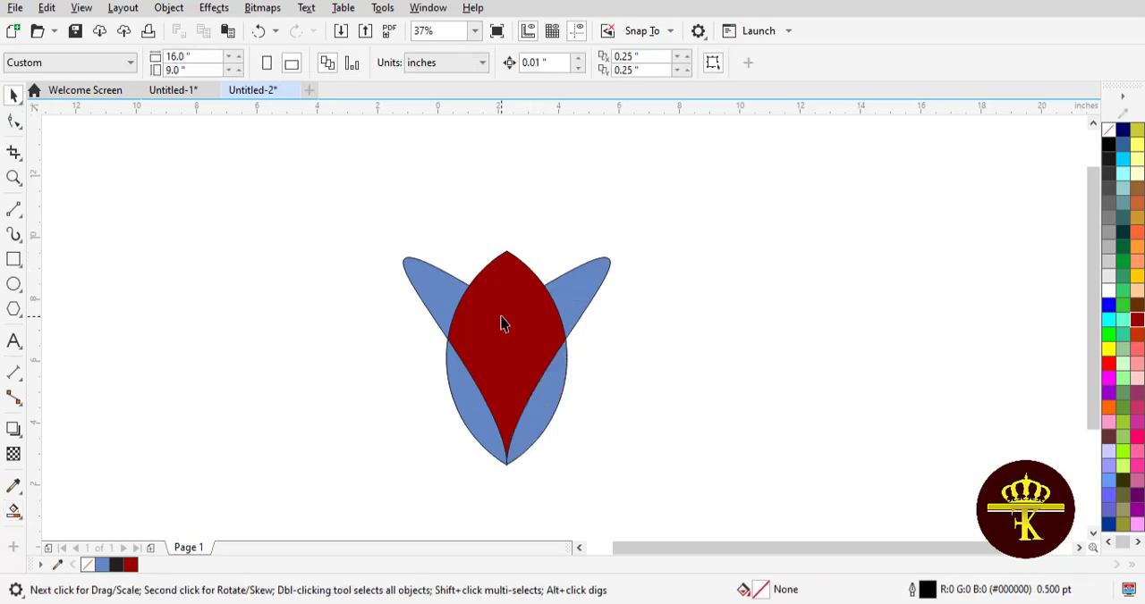
Step: Apply a linear fountain fill to the lower left blue region, running downward from green to white
scroll(1092, 317, down, 2)
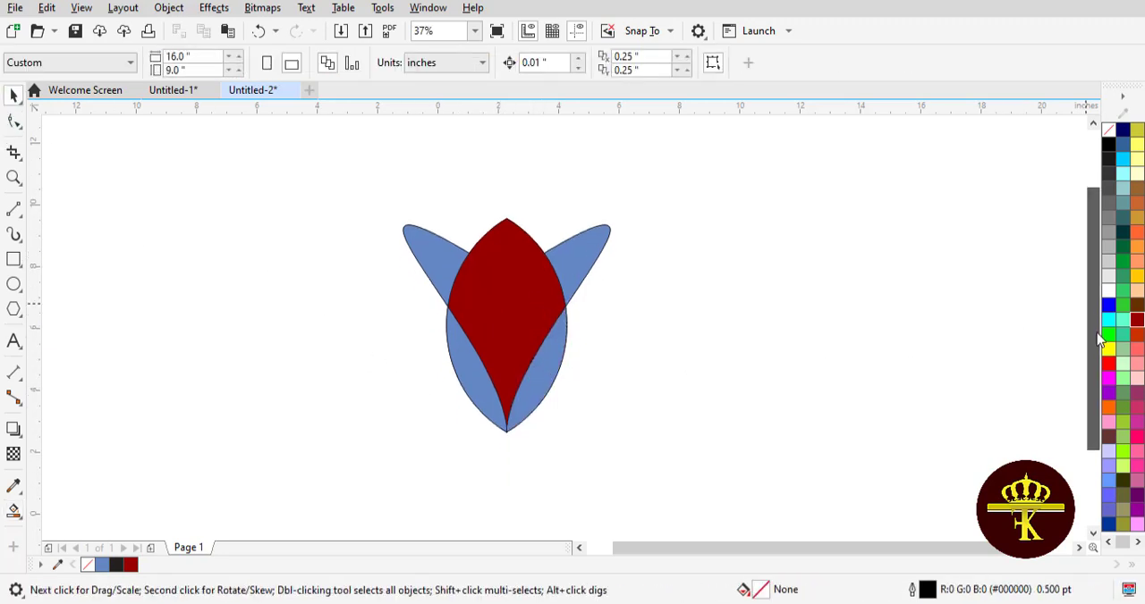
click(466, 366)
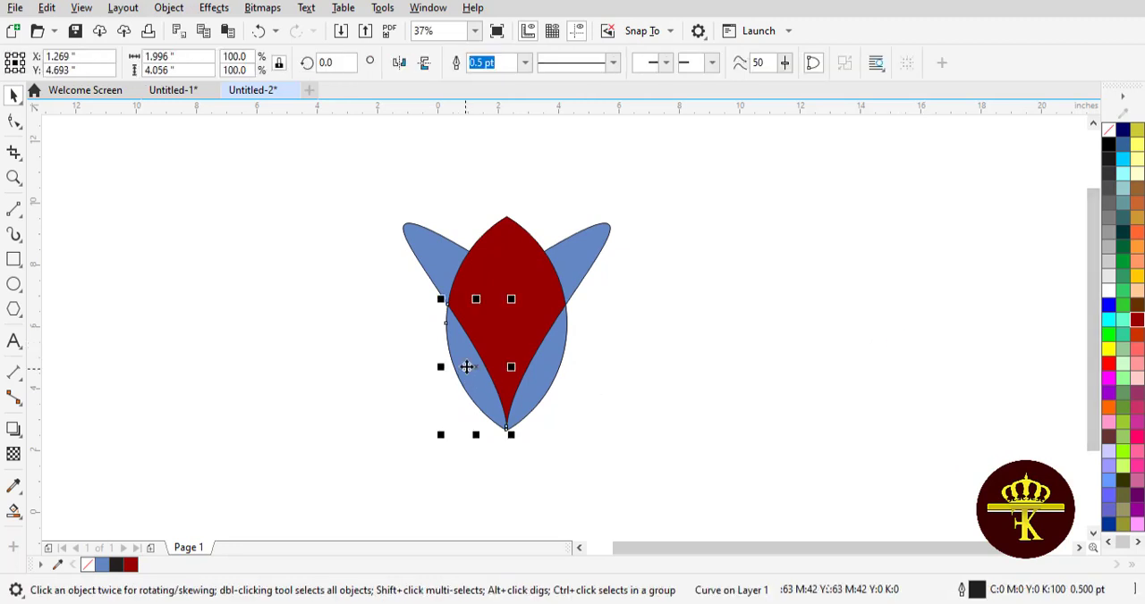
click(14, 511)
click(105, 509)
drag(446, 323, 505, 454)
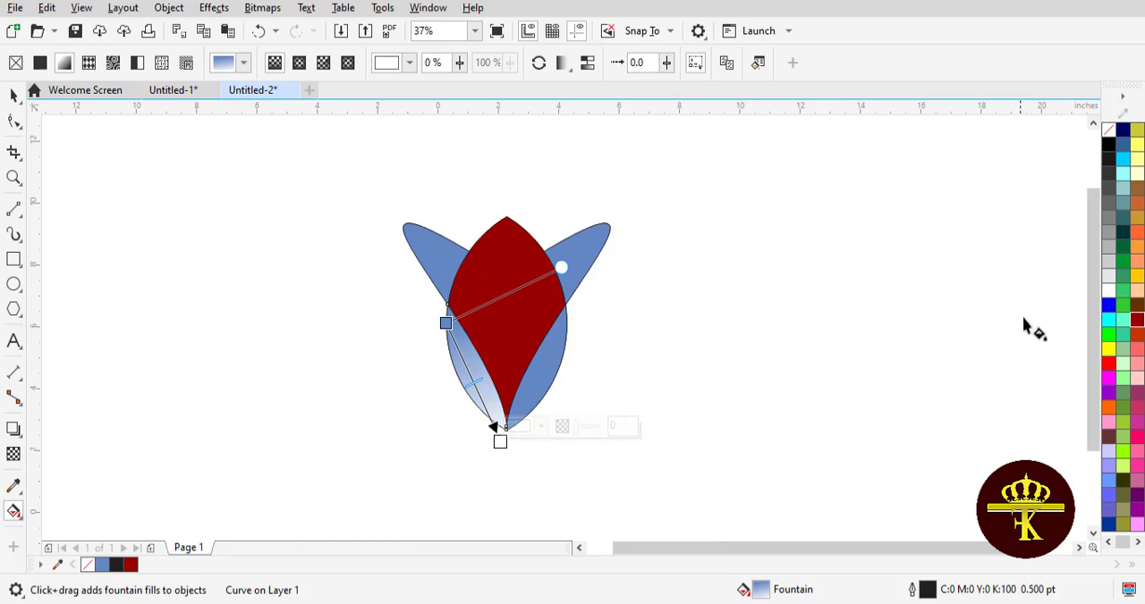
drag(1125, 240, 446, 323)
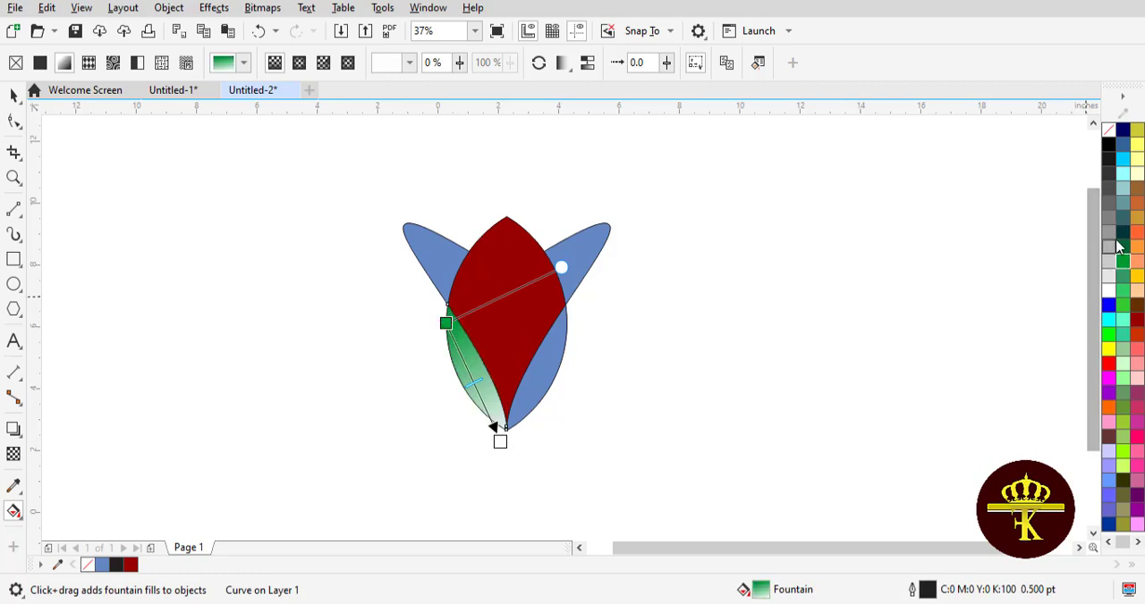
Step: Set the lower left region's gradient end colour to dark teal and place its end point on the bud's bottom tip
drag(499, 442, 505, 431)
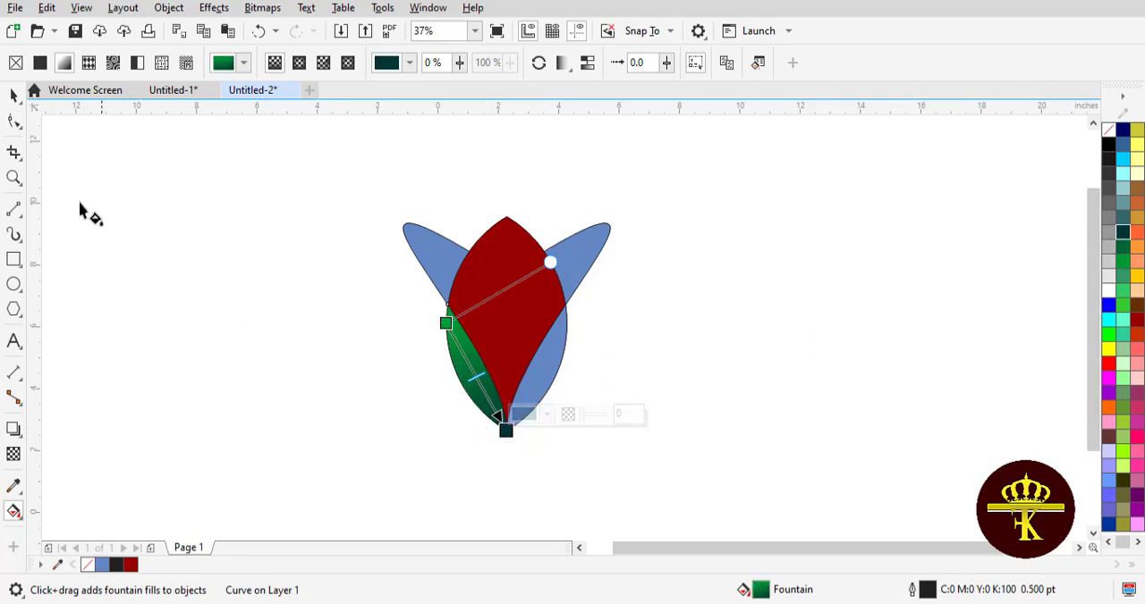
key(space)
click(132, 220)
Step: Copy only the fill property from the lower left green region onto the blue lower right region
click(534, 387)
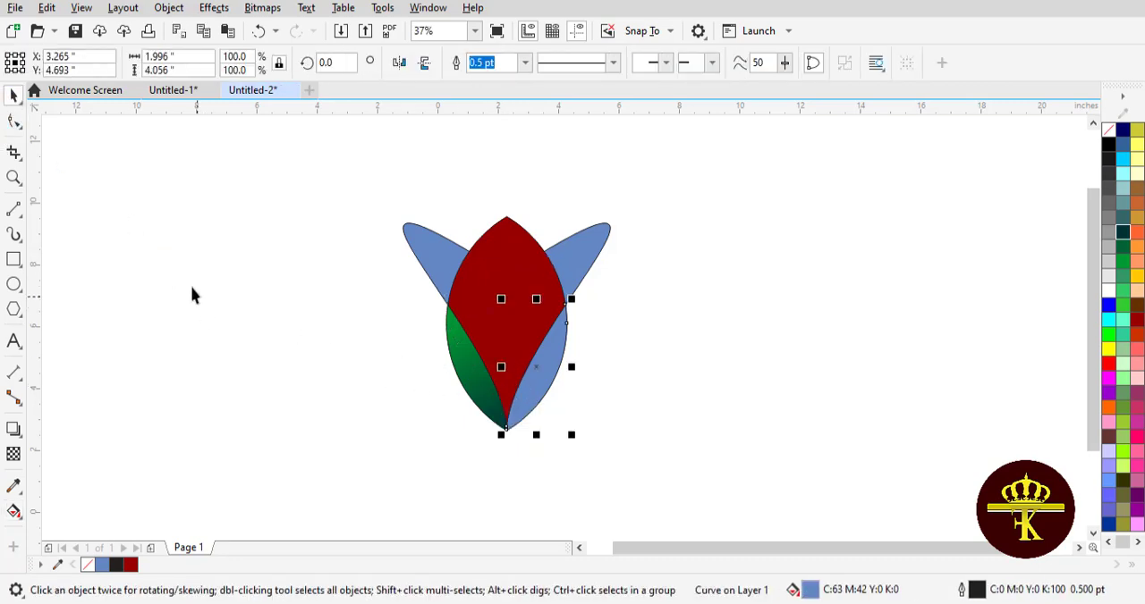
click(47, 7)
click(94, 128)
click(595, 329)
click(453, 357)
click(420, 347)
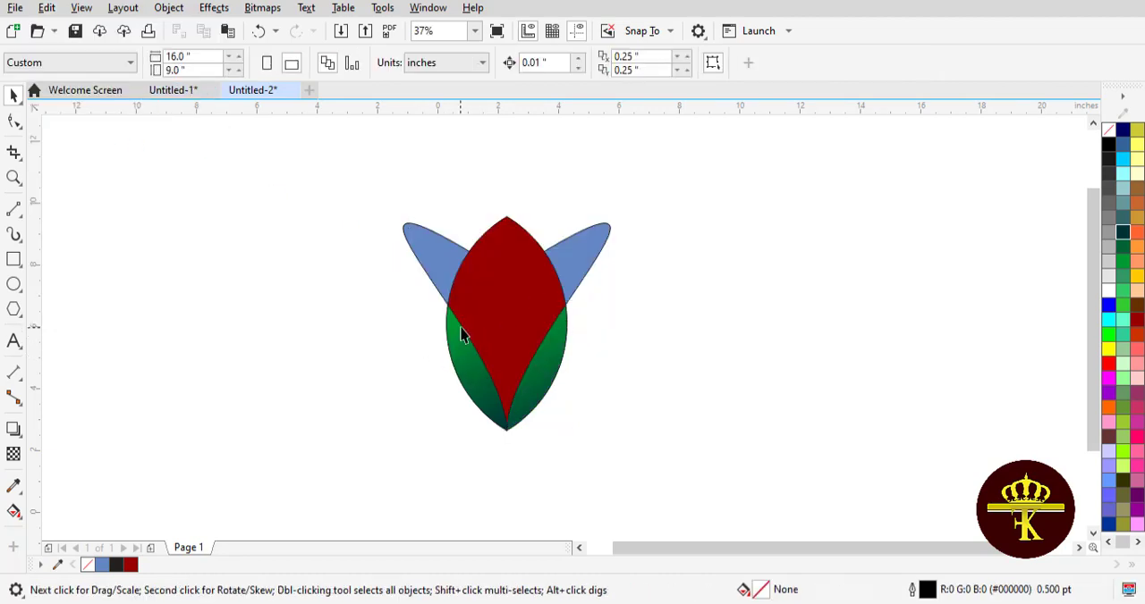
Step: Copy the lower left region's fill onto the blue upper left petal region
click(447, 283)
click(47, 7)
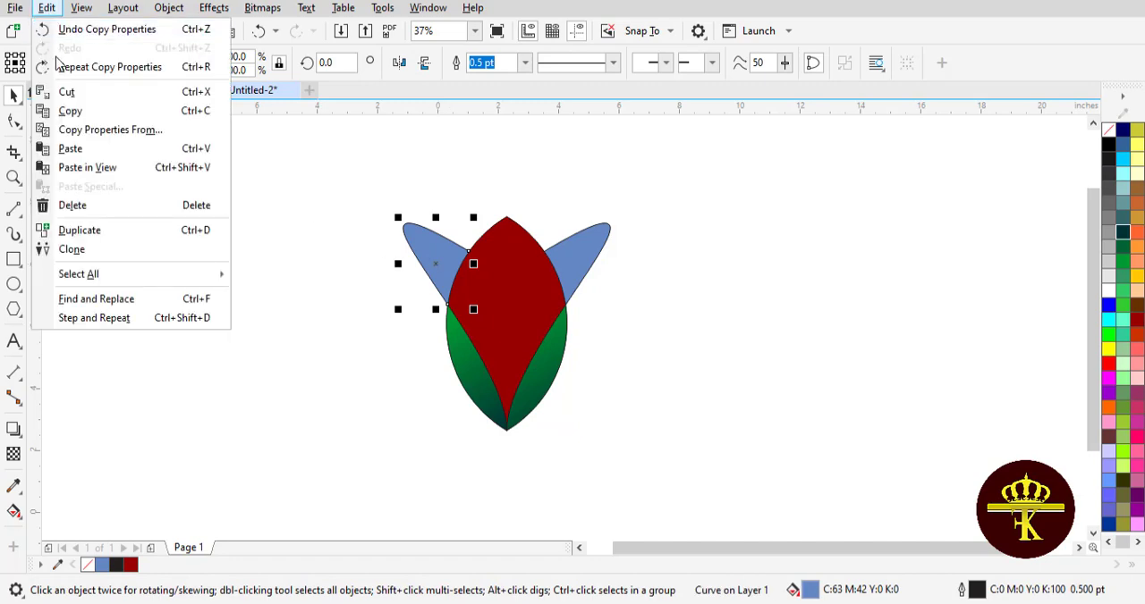
click(102, 128)
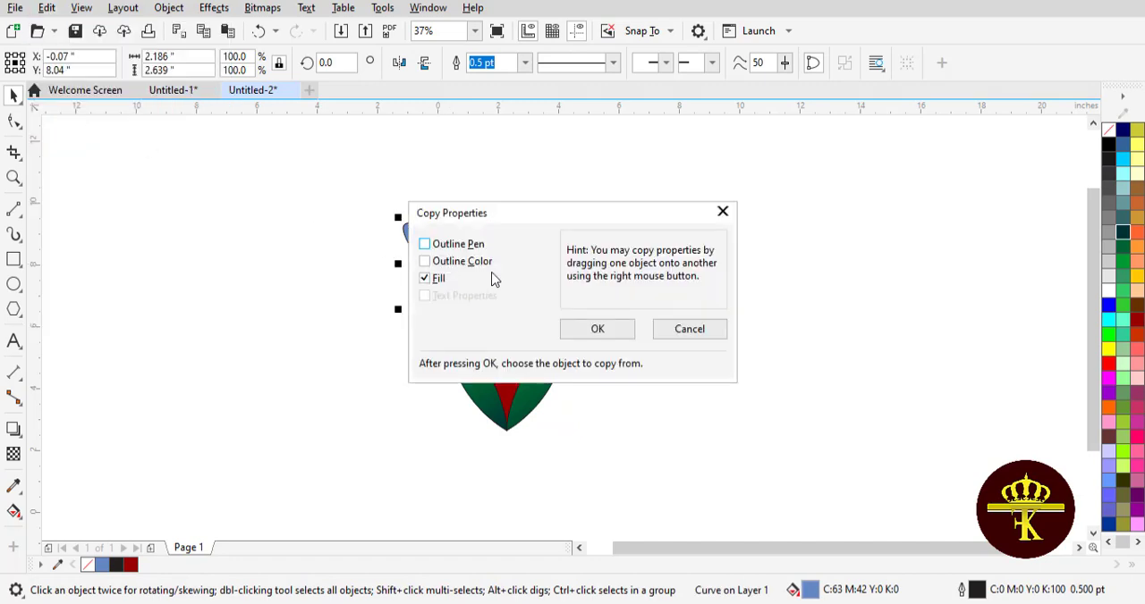
click(562, 333)
click(475, 383)
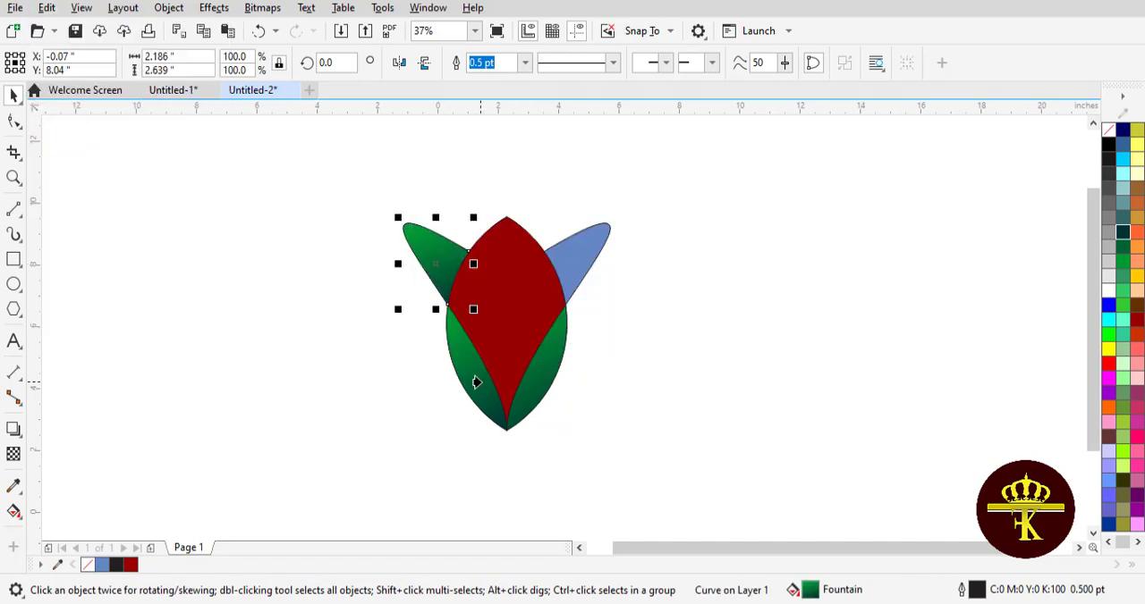
click(381, 365)
Step: Copy the upper left petal's green gradient fill onto the blue upper right petal region
click(590, 249)
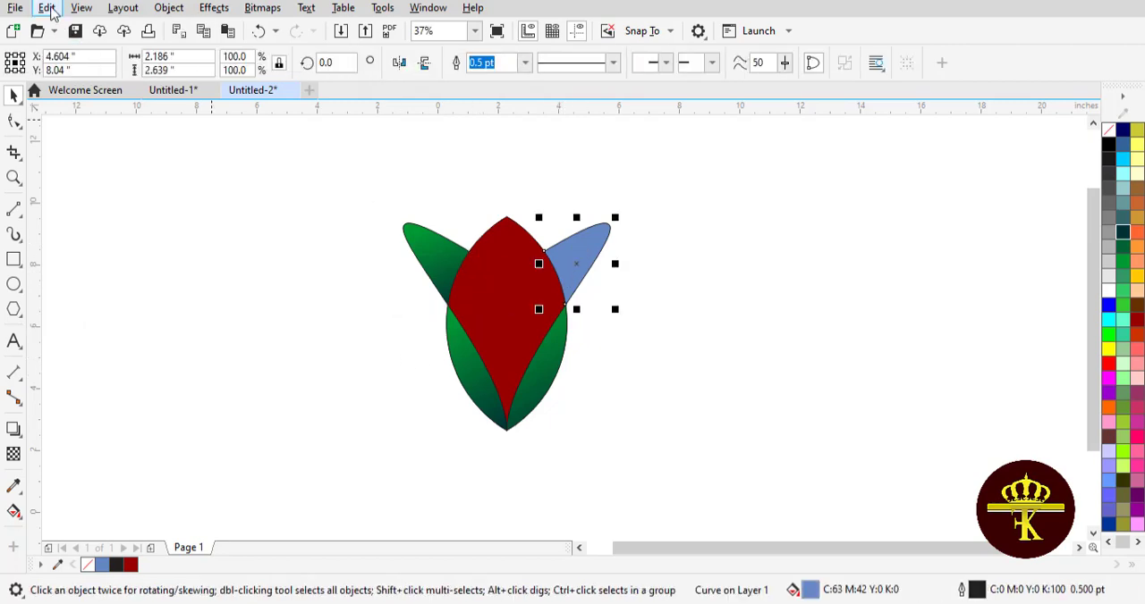
click(47, 7)
click(106, 127)
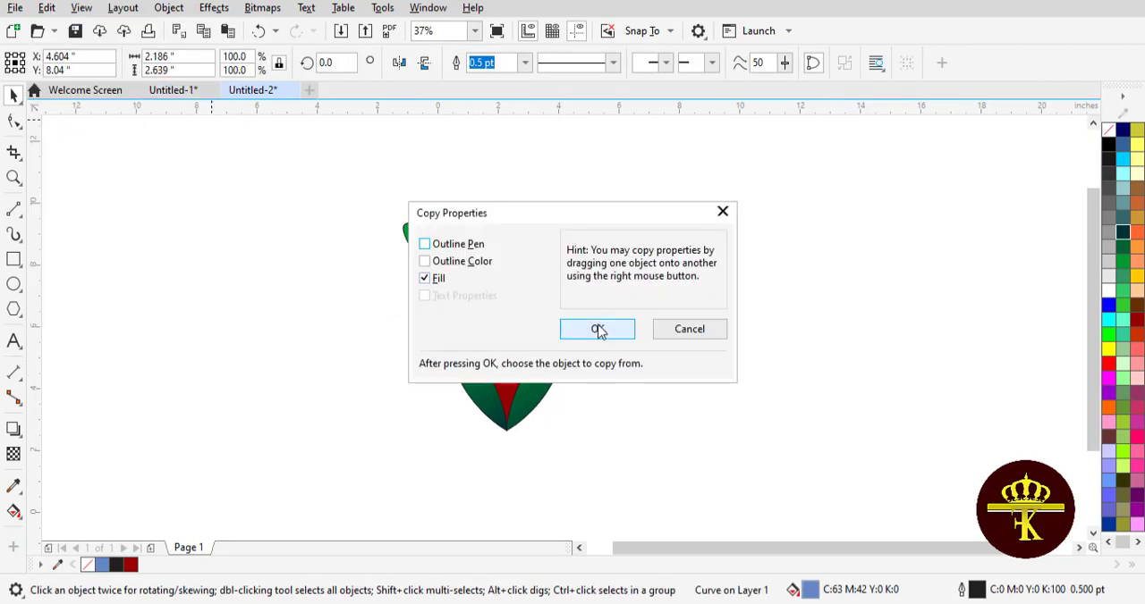
click(599, 331)
click(437, 254)
click(325, 289)
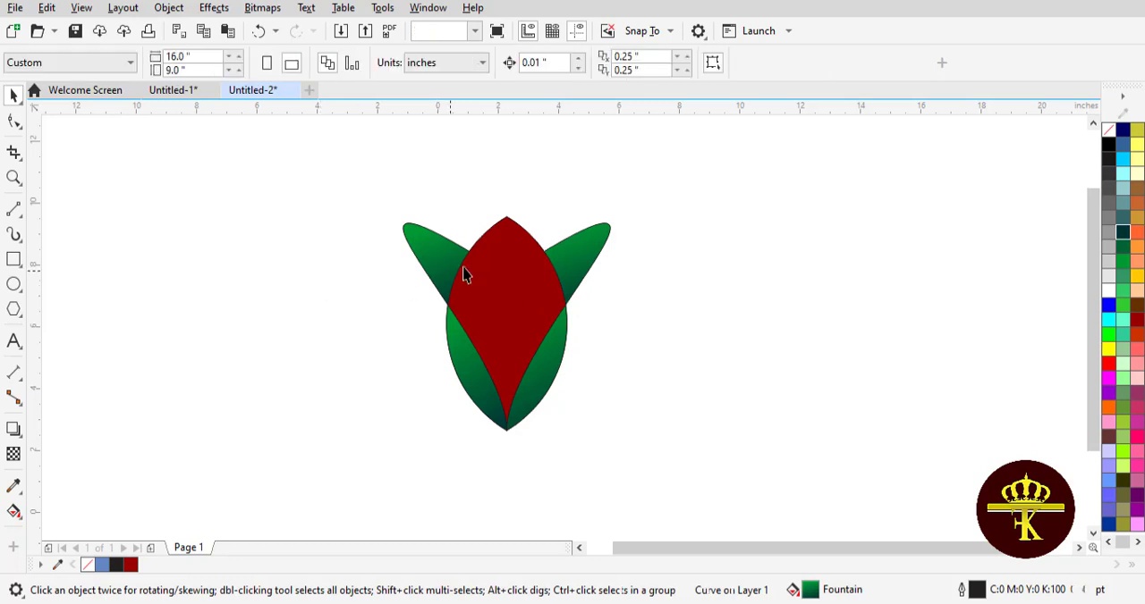
Step: Run the upper left petal's gradient from near its outer tip down to its base, with a lighter green start colour
click(439, 259)
click(13, 512)
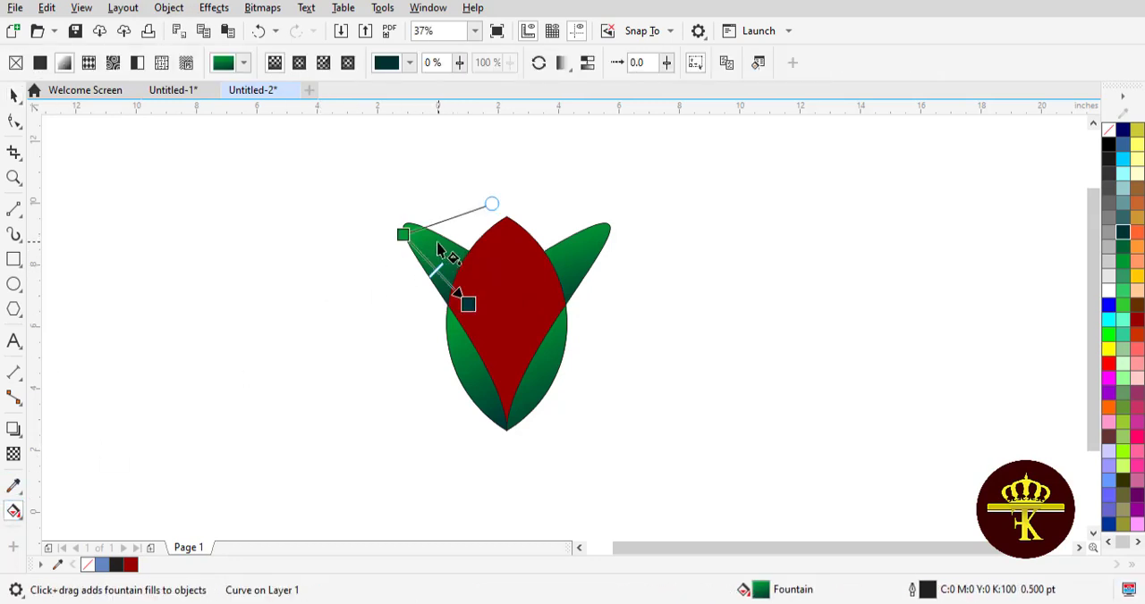
drag(401, 234, 411, 224)
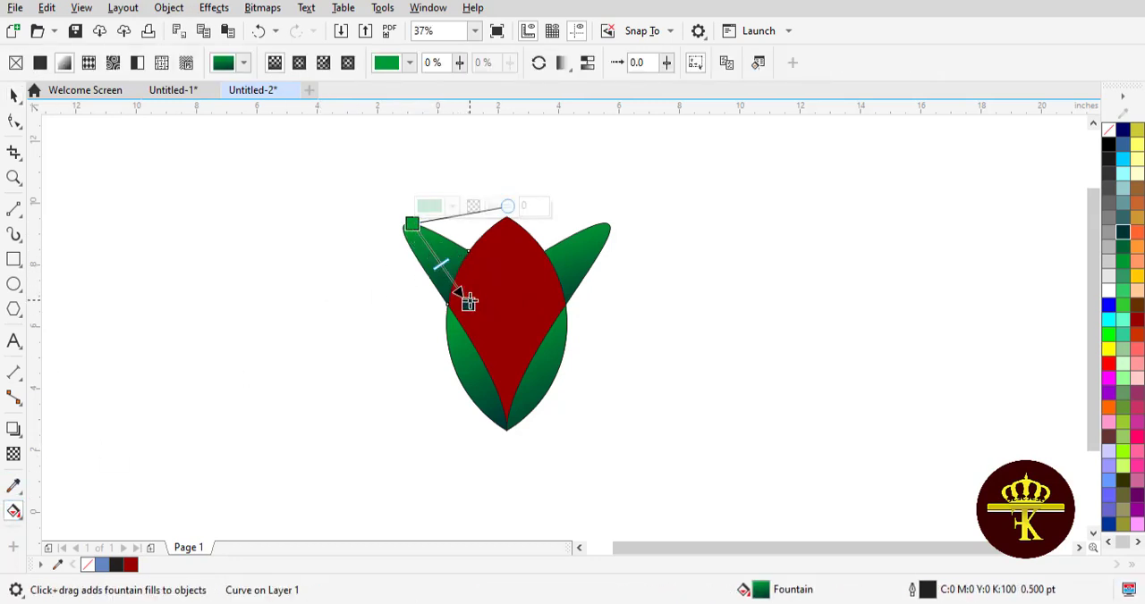
drag(458, 295, 456, 318)
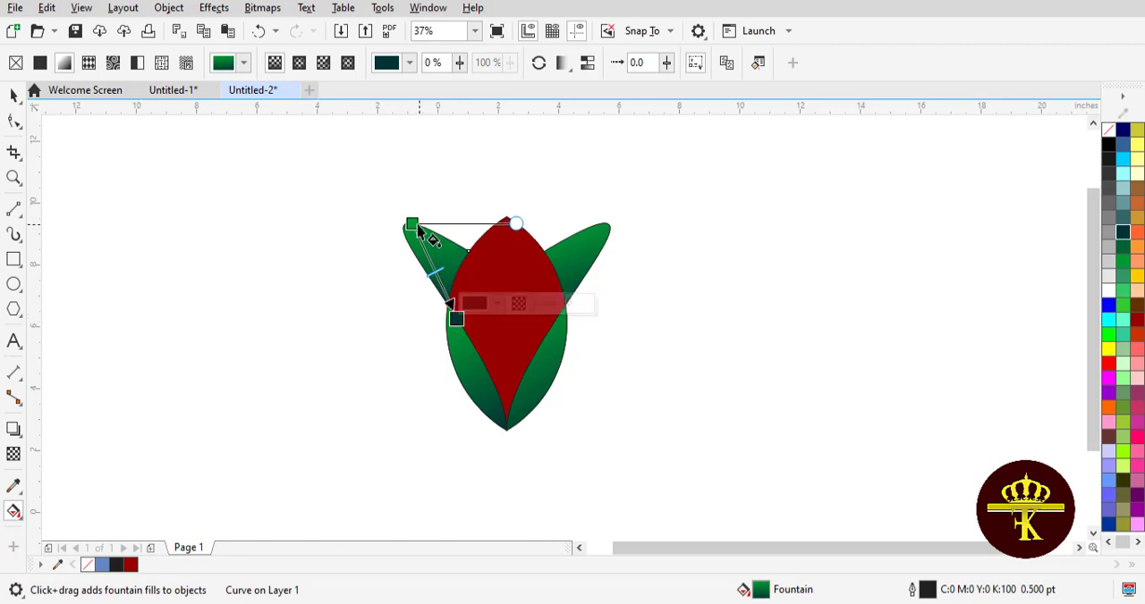
drag(418, 231, 426, 251)
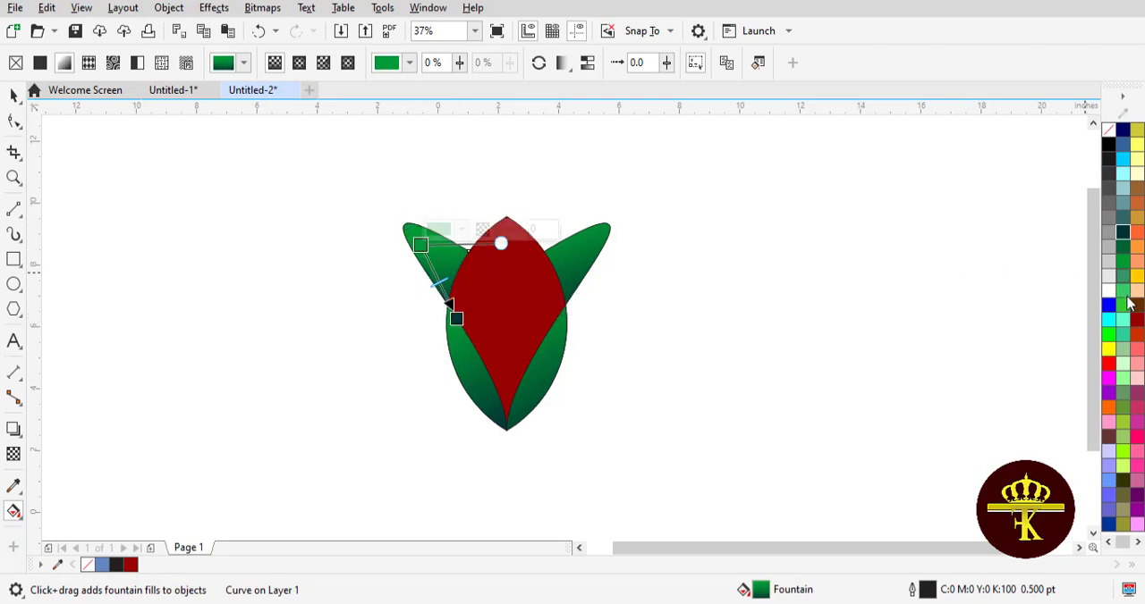
drag(506, 242, 422, 245)
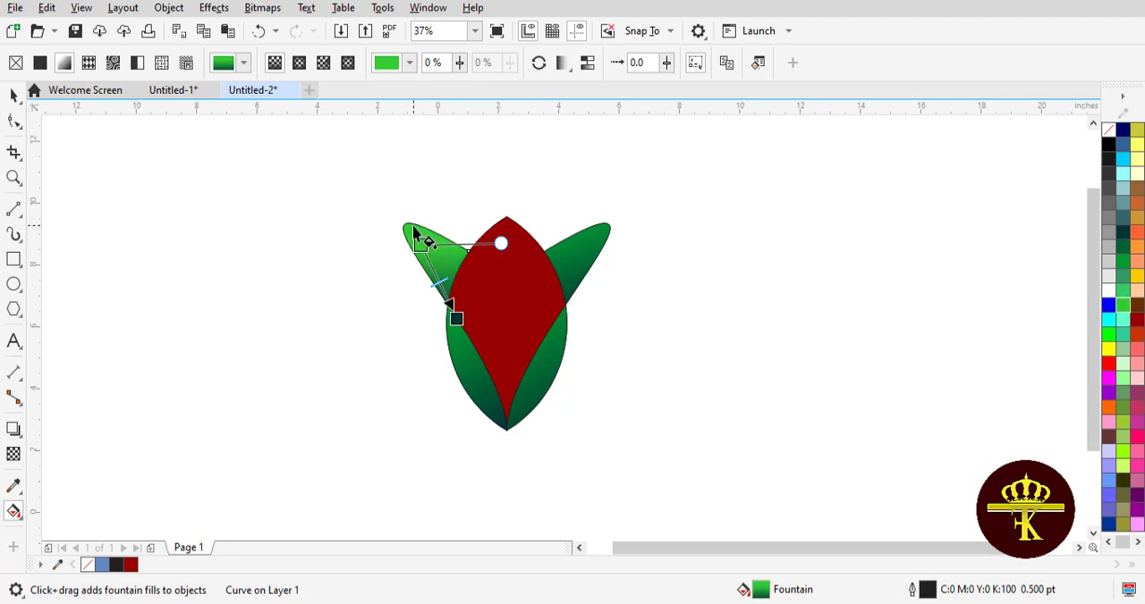
Step: Set the upper right petal's gradient start to lighter green near its outer tip and its dark end at the petal's base
click(577, 259)
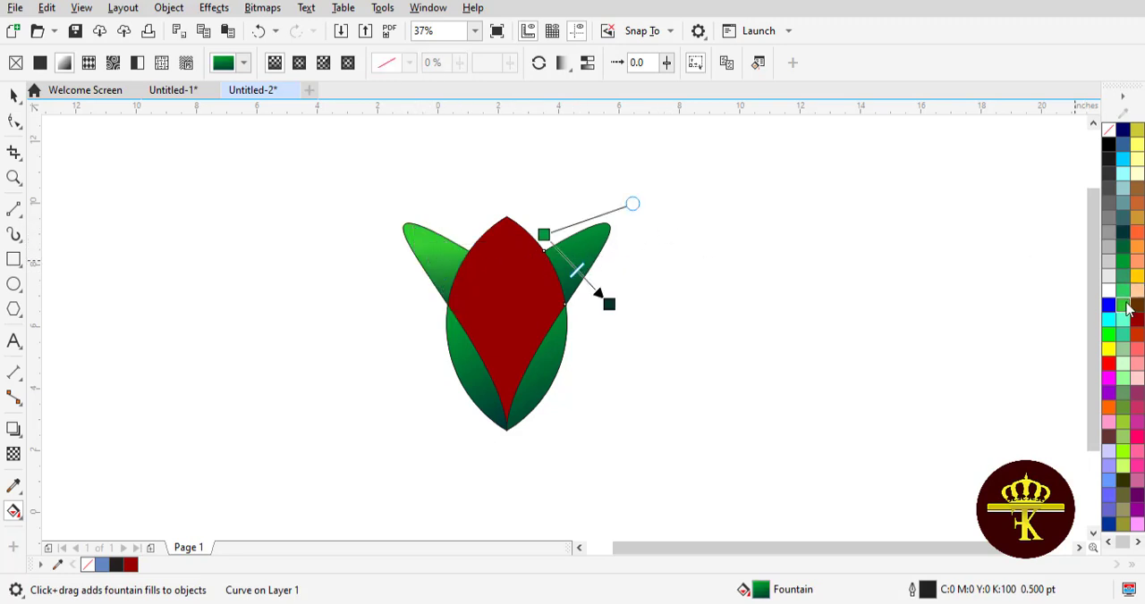
drag(1124, 305, 594, 232)
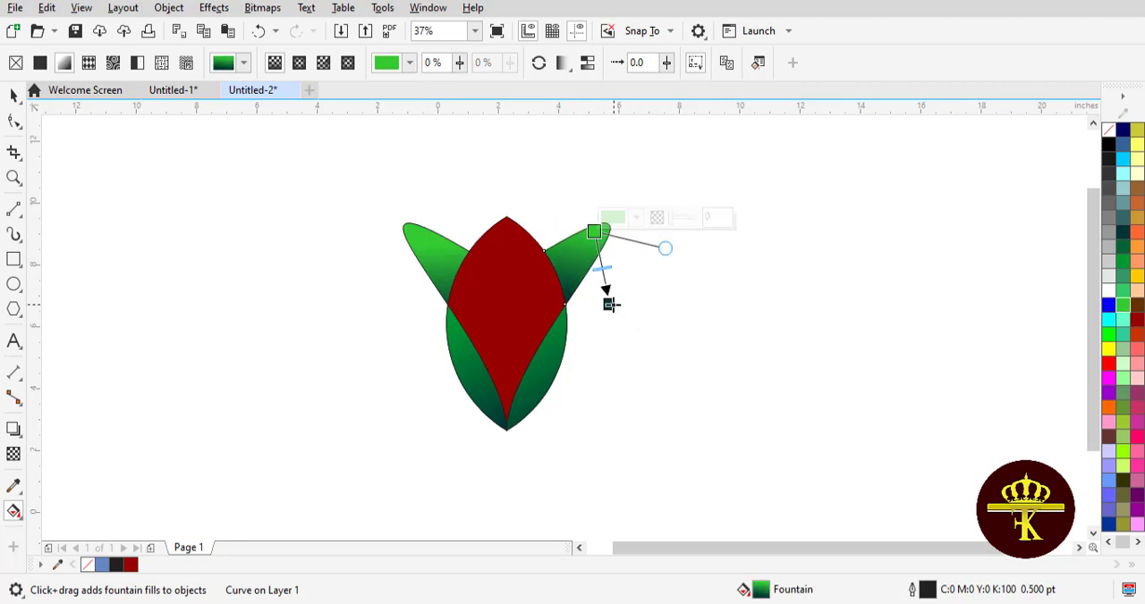
drag(610, 305, 565, 306)
drag(593, 233, 590, 252)
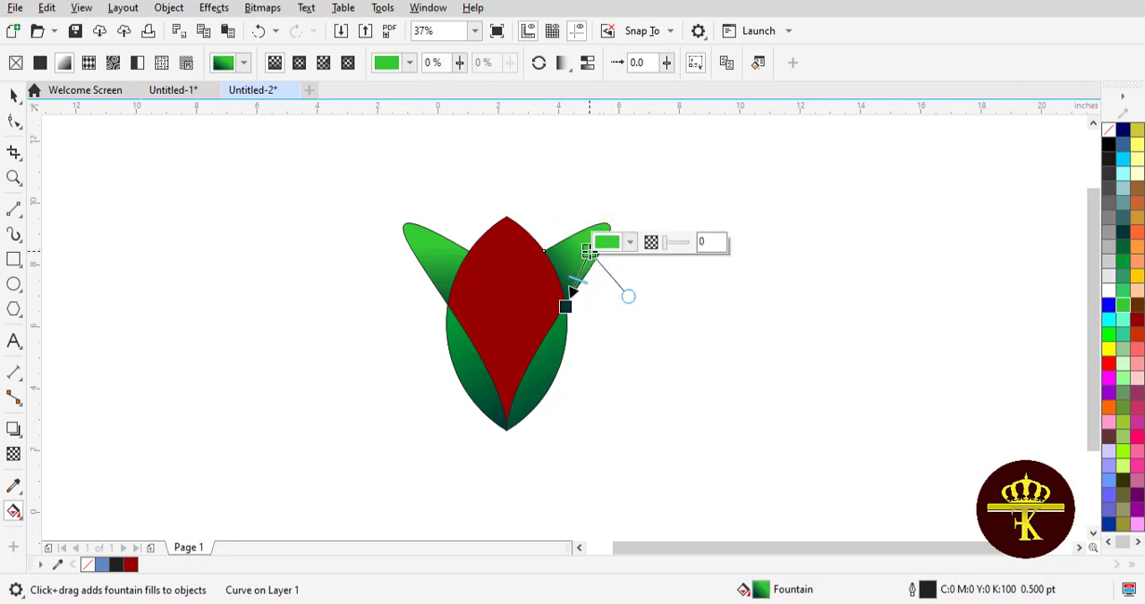
Step: Shorten the upper left petal's gradient by moving its dark end up inside the petal's base
click(449, 268)
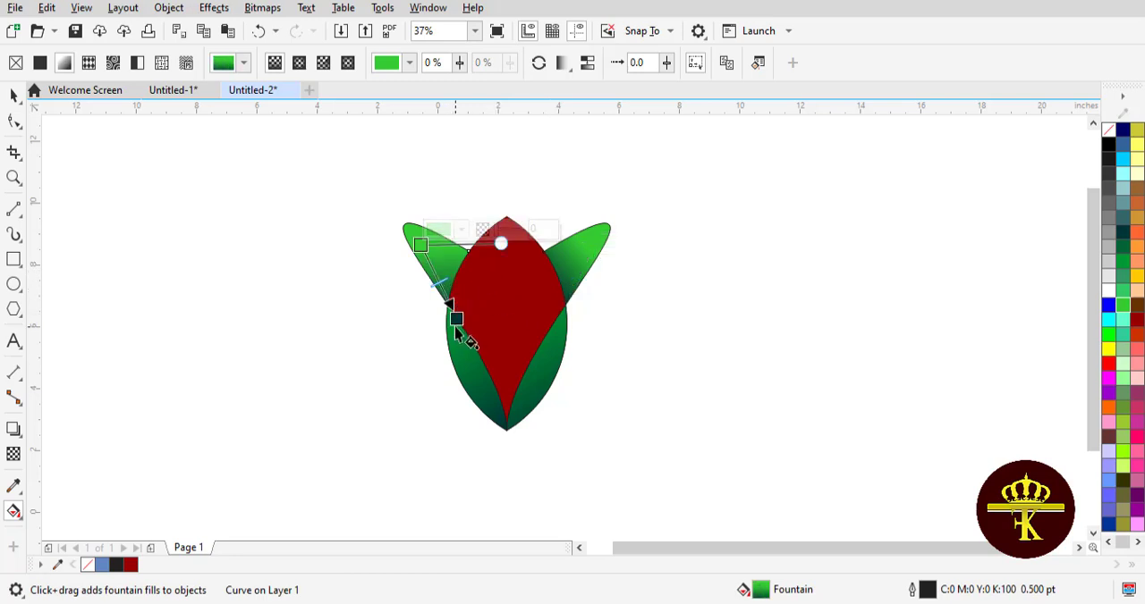
drag(457, 319, 453, 293)
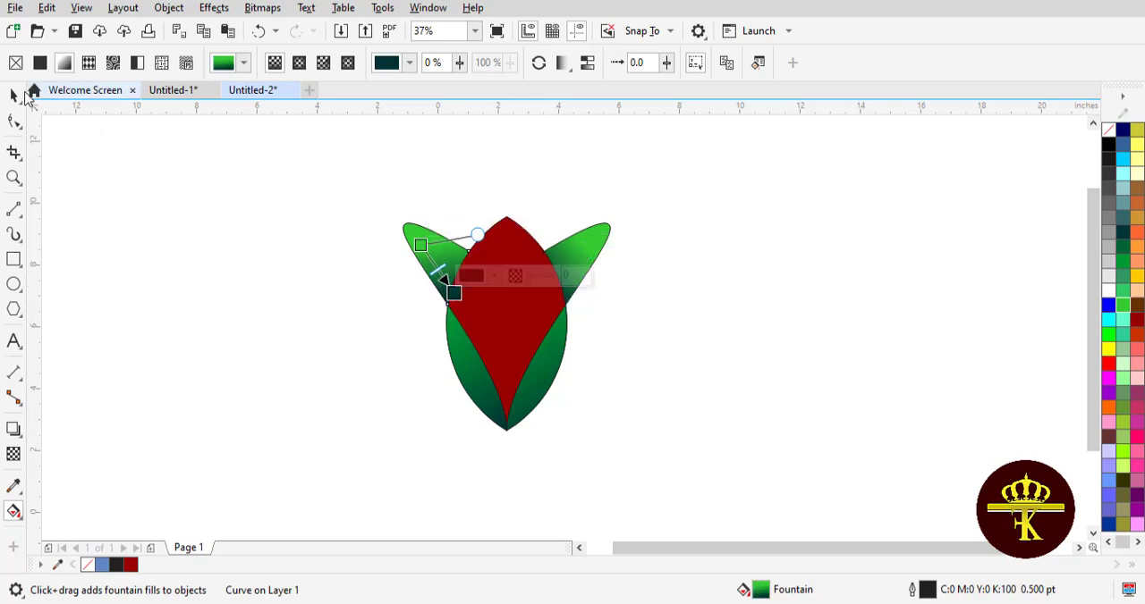
click(13, 95)
click(244, 268)
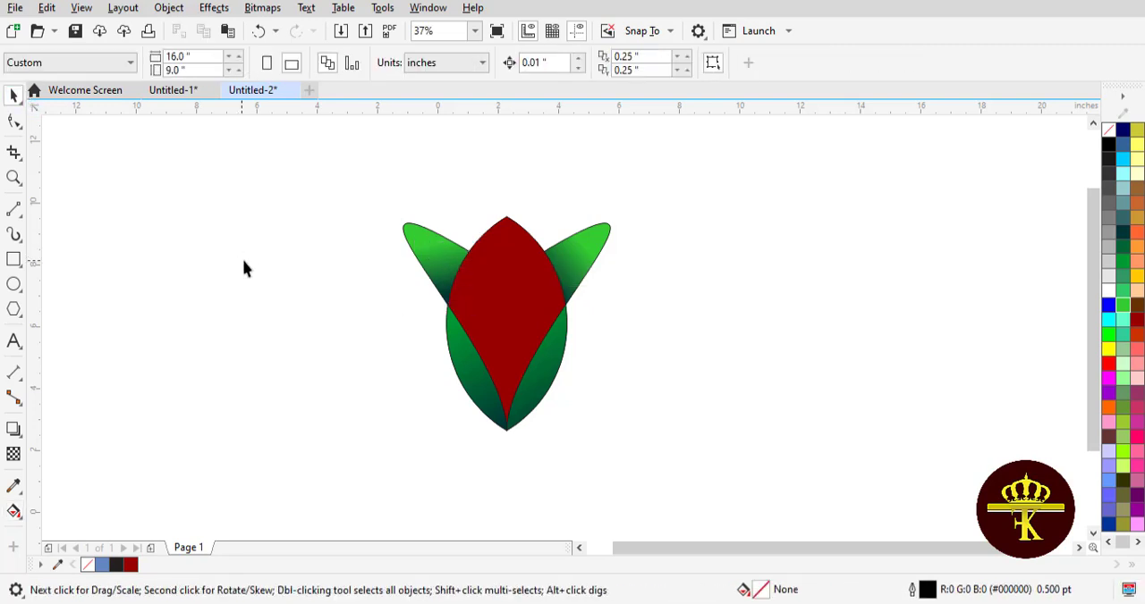
Step: Give the lower left region's gradient a lighter green start placed outside its upper left edge, ending just left of the bottom tip
click(465, 385)
click(16, 511)
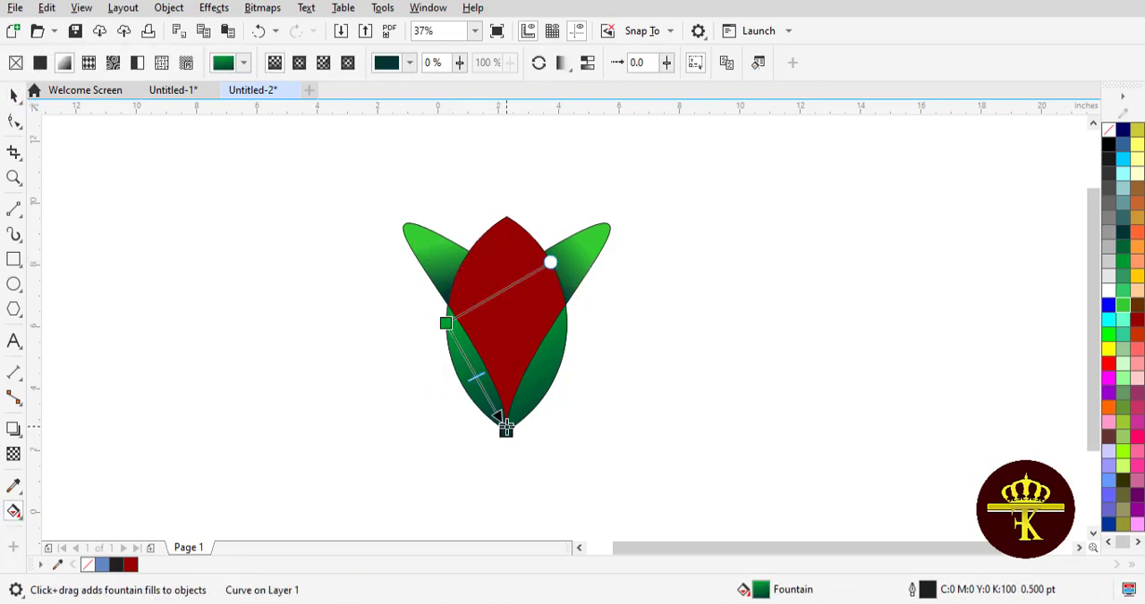
drag(1110, 333, 445, 327)
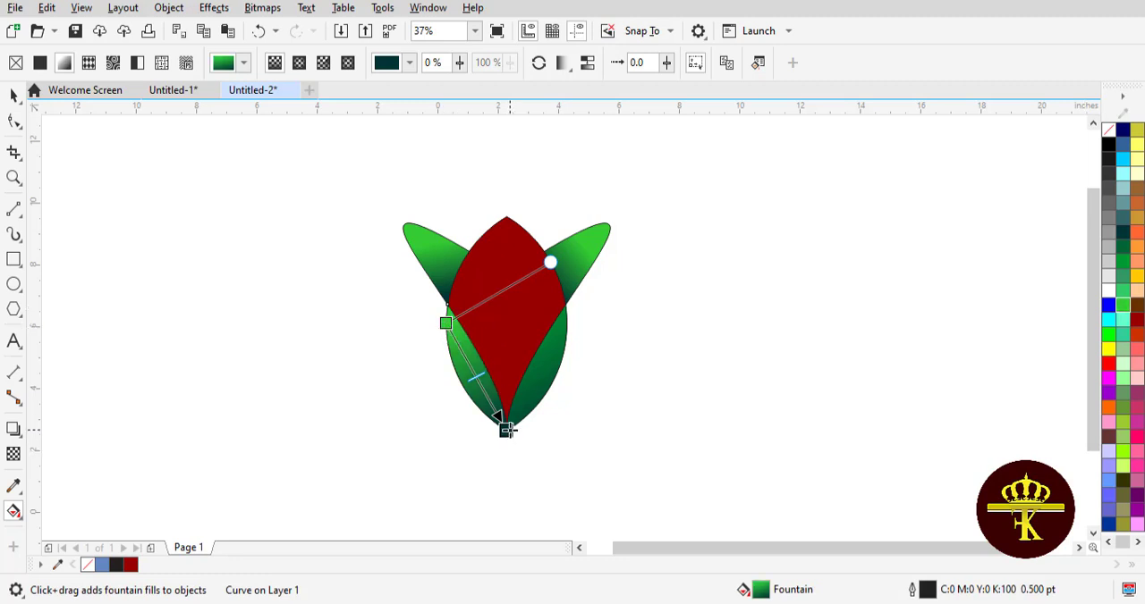
mouse_move(508, 431)
mouse_down()
mouse_move(485, 407)
mouse_move(514, 435)
mouse_move(500, 426)
mouse_up()
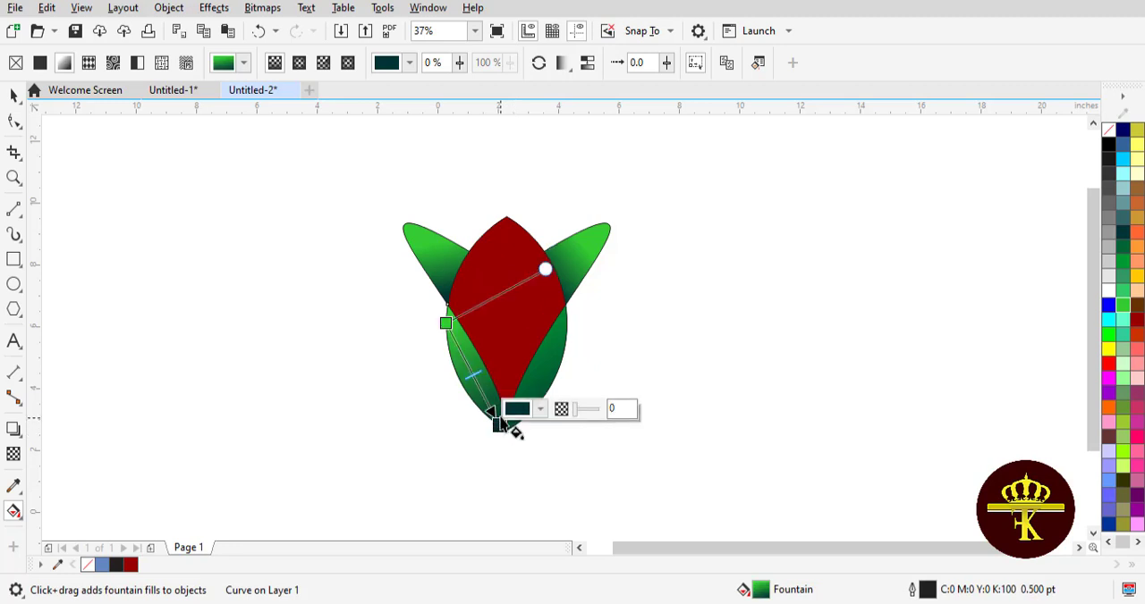
drag(446, 322, 410, 306)
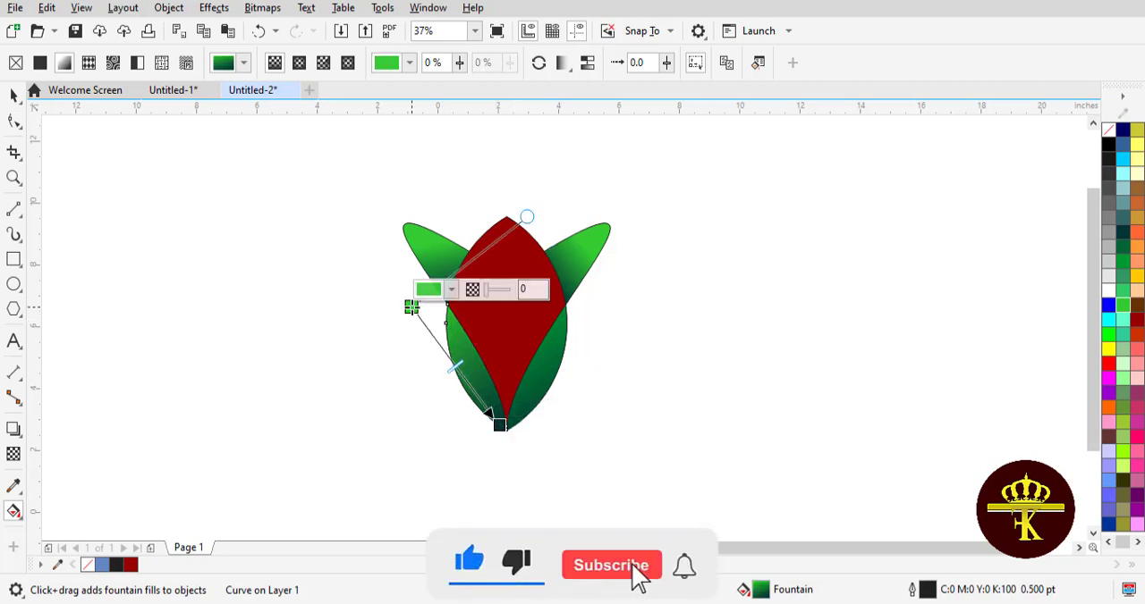
click(17, 96)
click(16, 94)
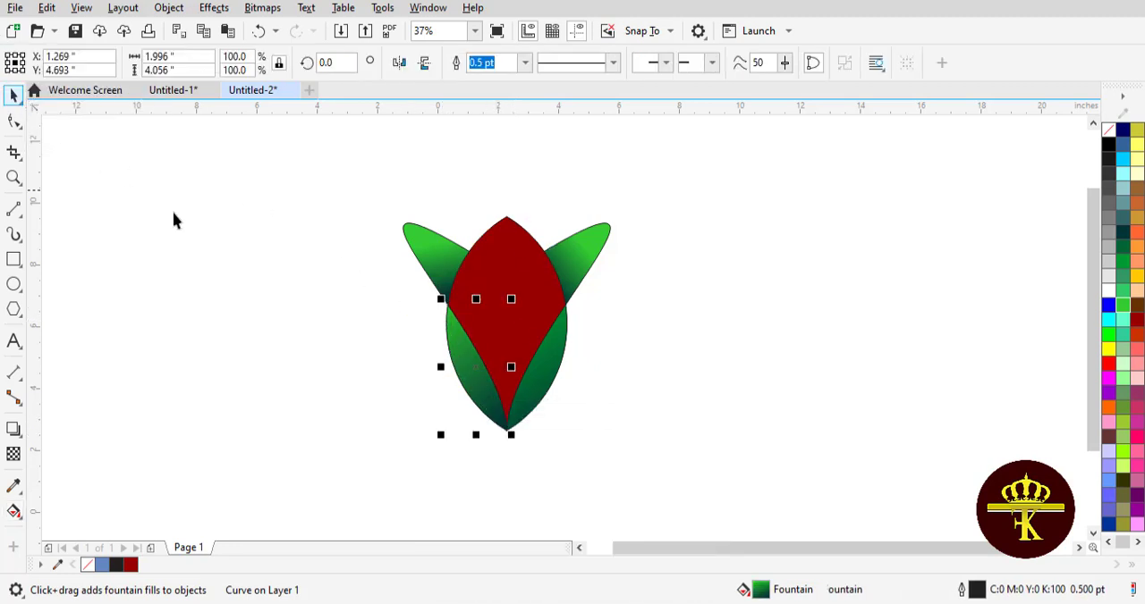
click(234, 231)
Step: Copy the lower left region's updated gradient fill onto the lower right region
click(549, 384)
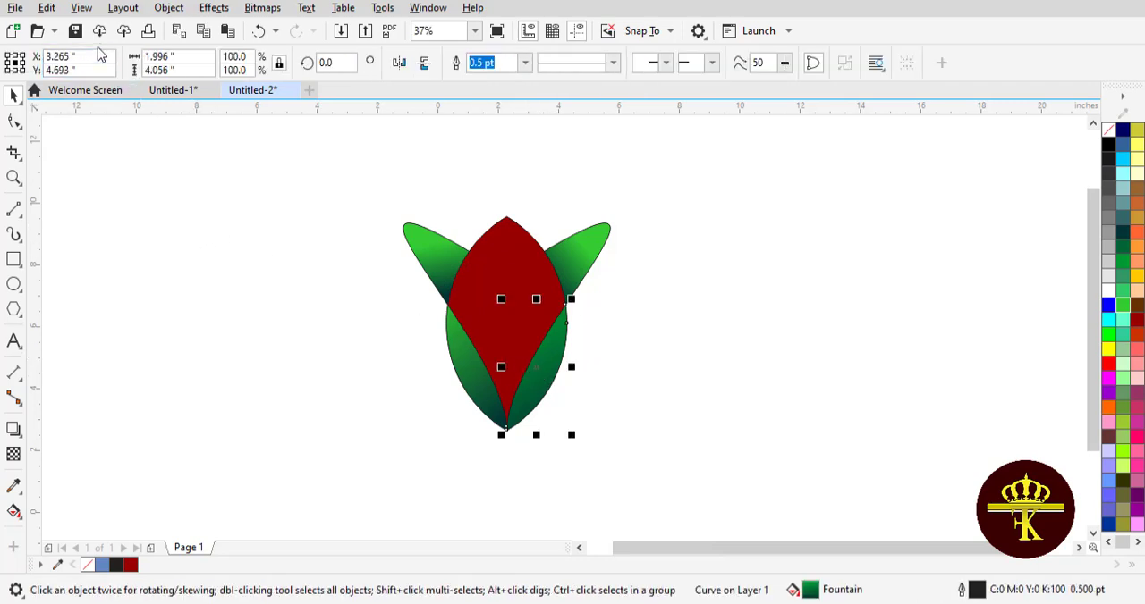
click(46, 8)
click(89, 130)
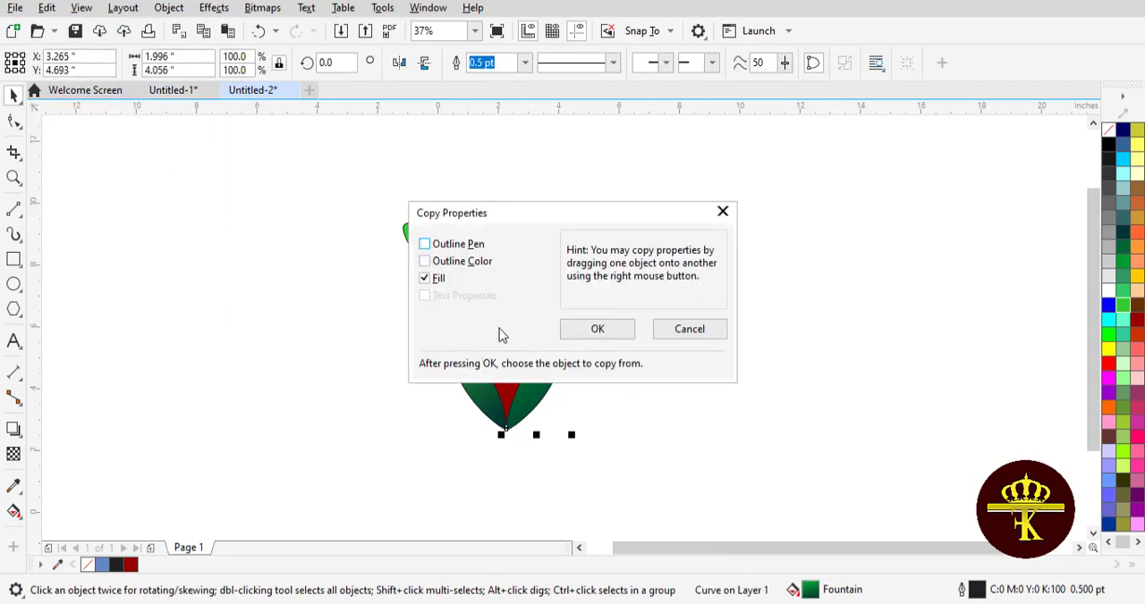
click(583, 331)
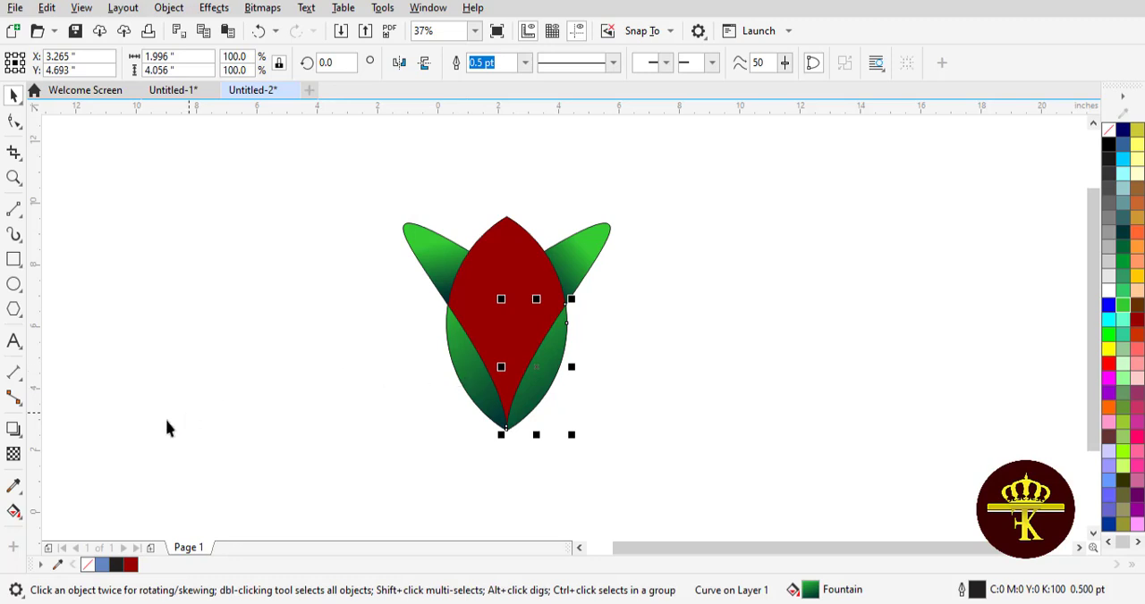
Step: Realign the lower right region's gradient to run from its upper outer corner down to the bud's bottom tip
click(11, 510)
drag(466, 300, 560, 309)
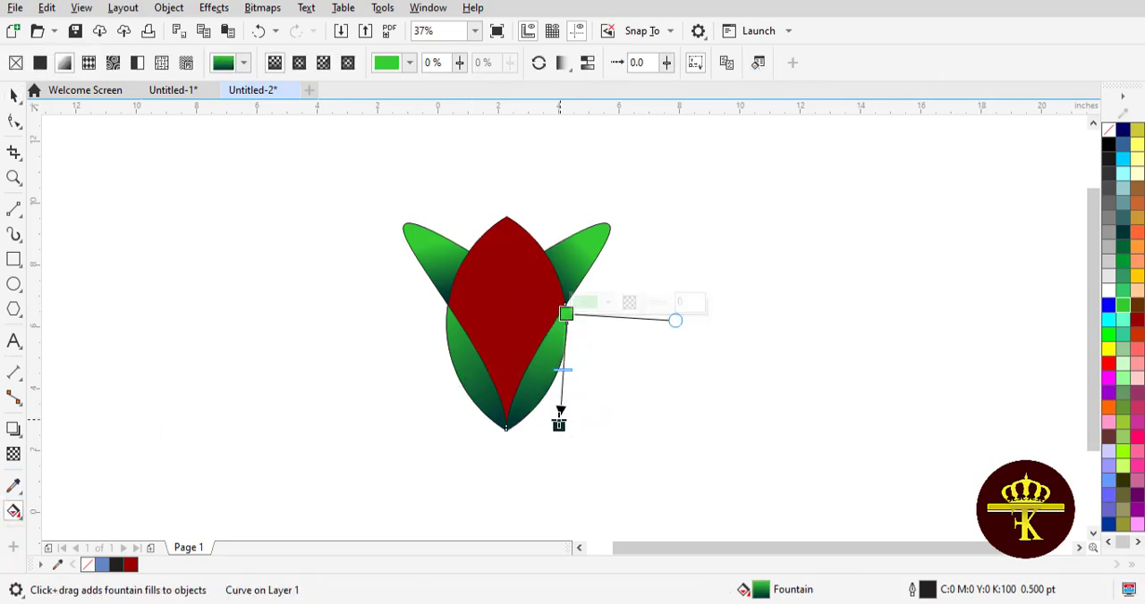
drag(560, 413, 516, 418)
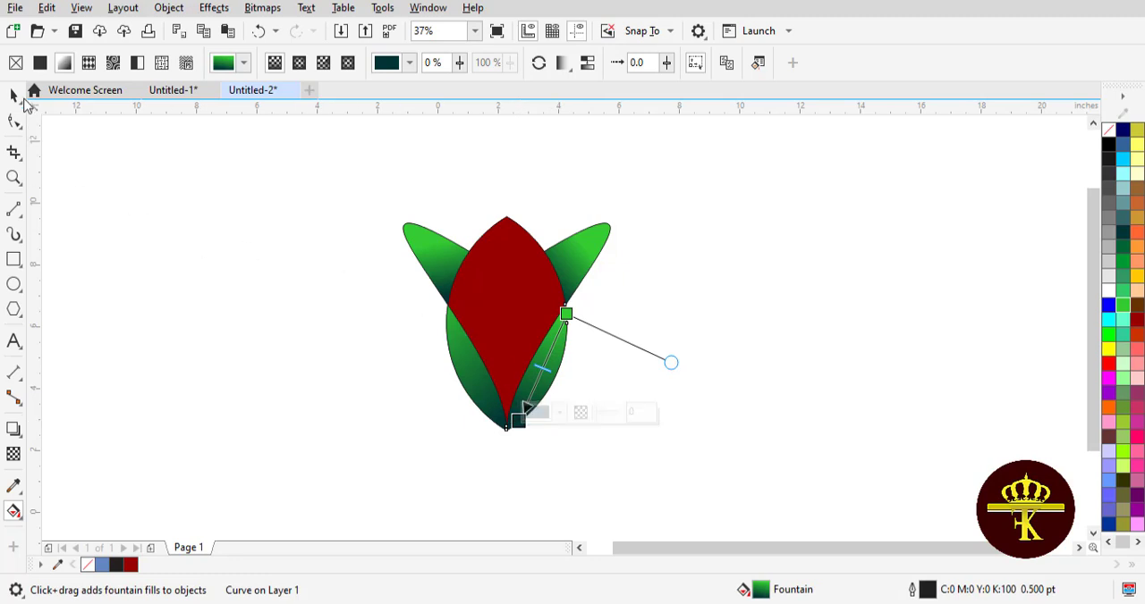
click(13, 95)
click(246, 216)
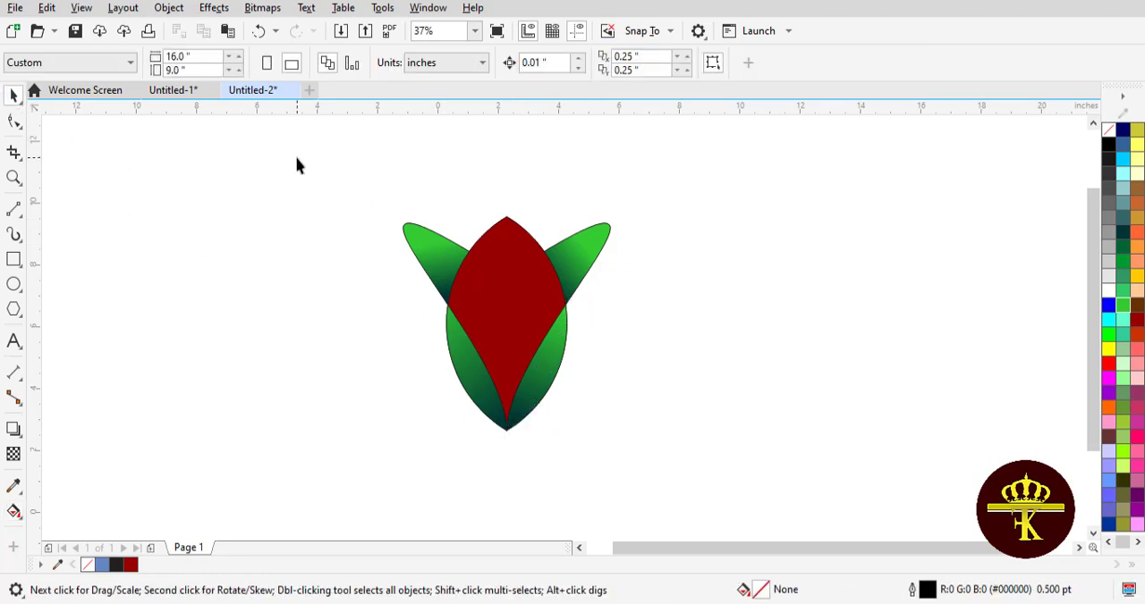
Step: Remove the outline from all objects of the flower bud
drag(697, 477, 697, 476)
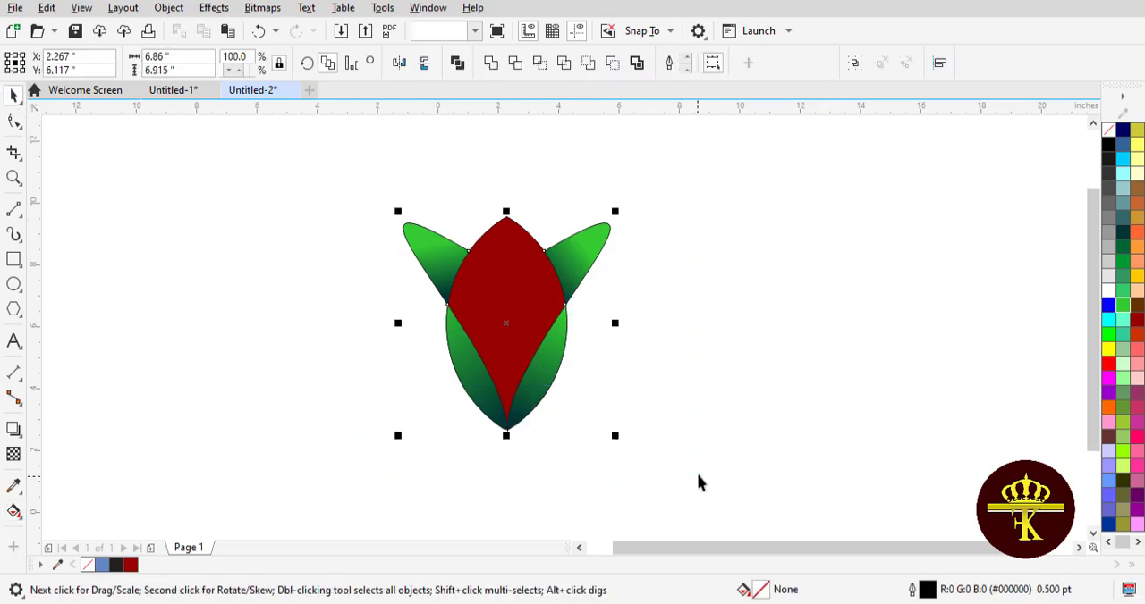
click(475, 376)
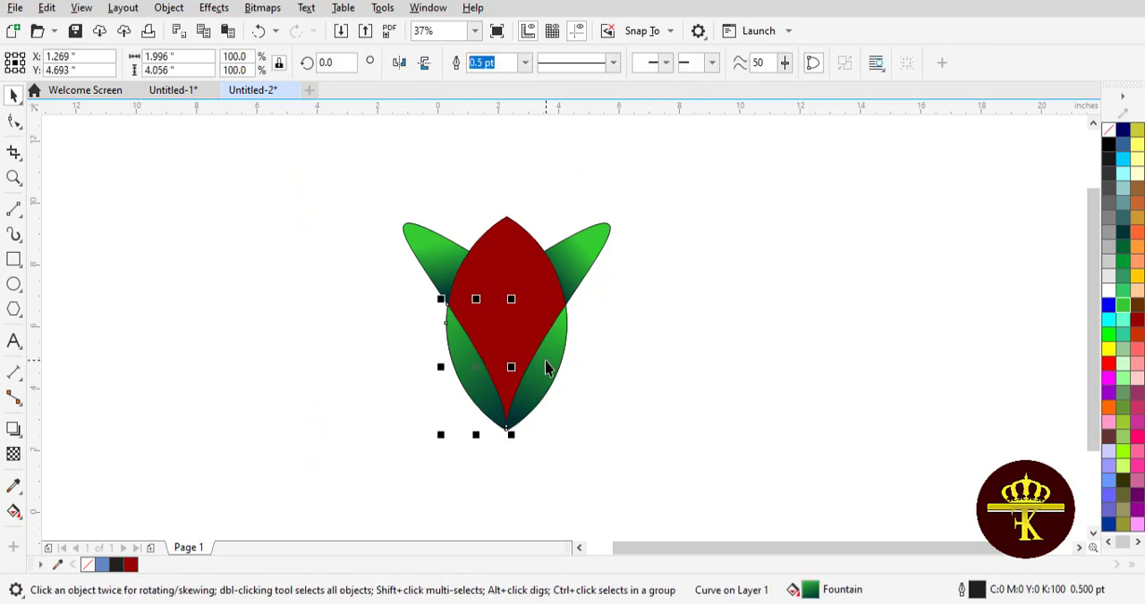
drag(286, 150, 683, 480)
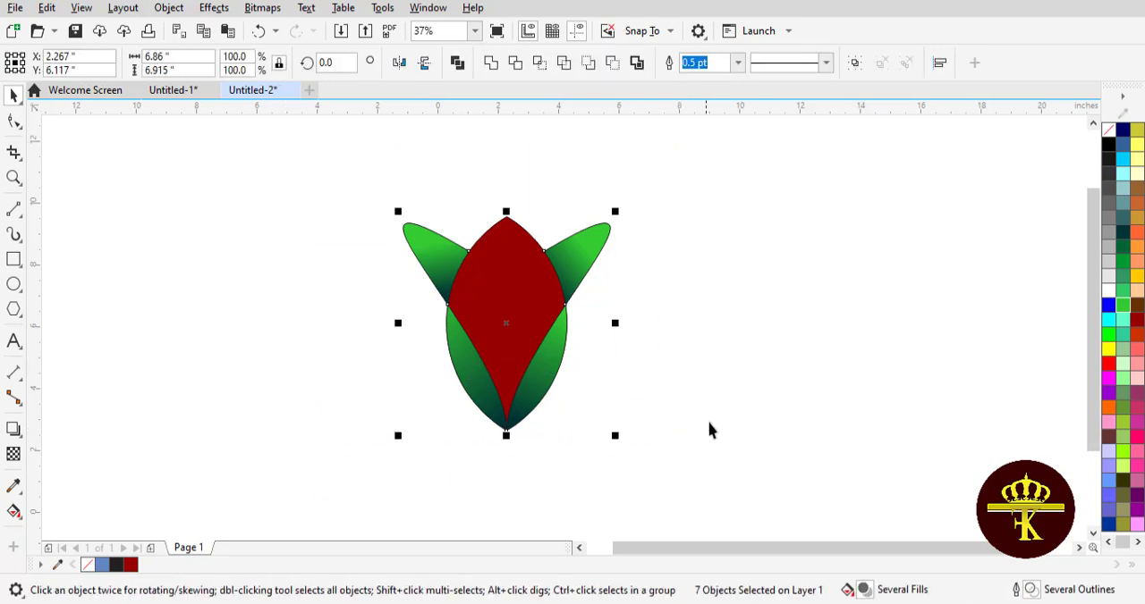
right_click(1108, 130)
click(901, 238)
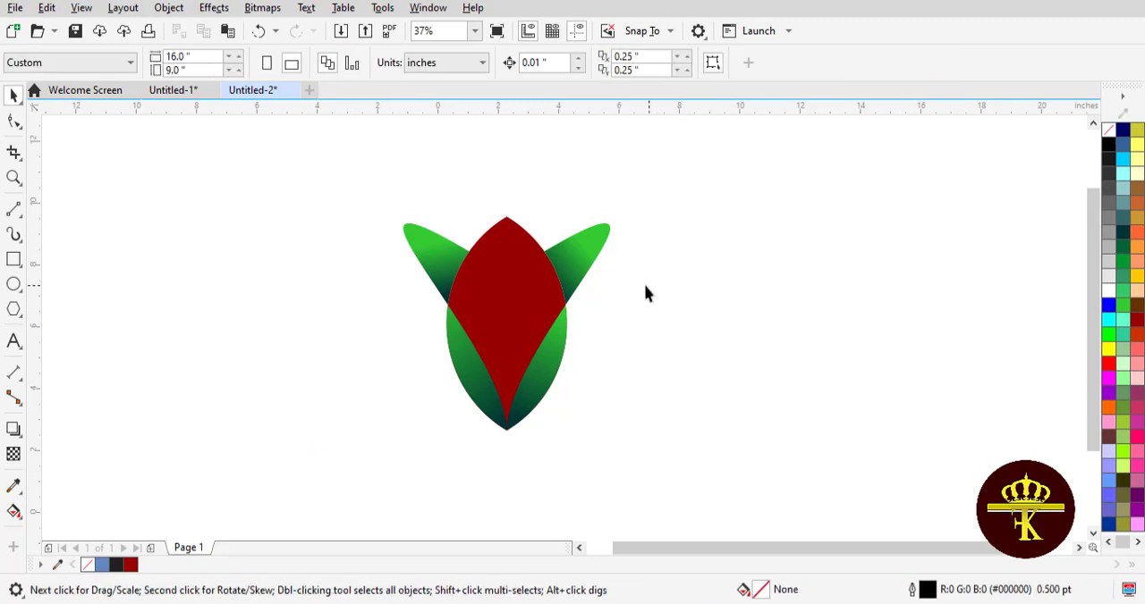
click(582, 269)
click(582, 268)
click(438, 268)
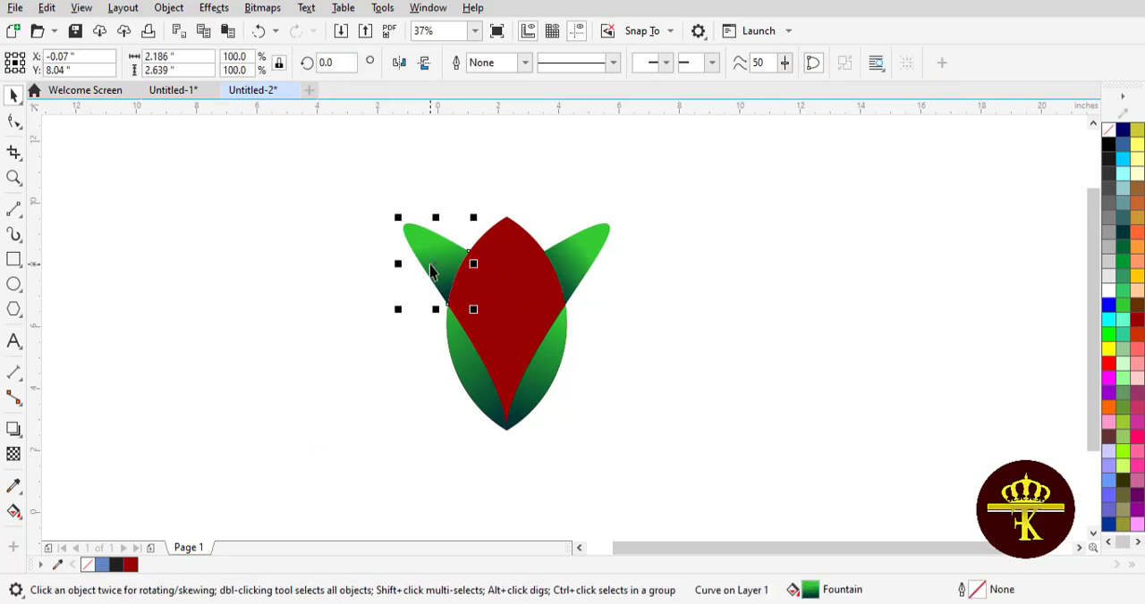
click(641, 324)
Step: Give the two lower green regions of the bud a white 2 pt outline
click(468, 383)
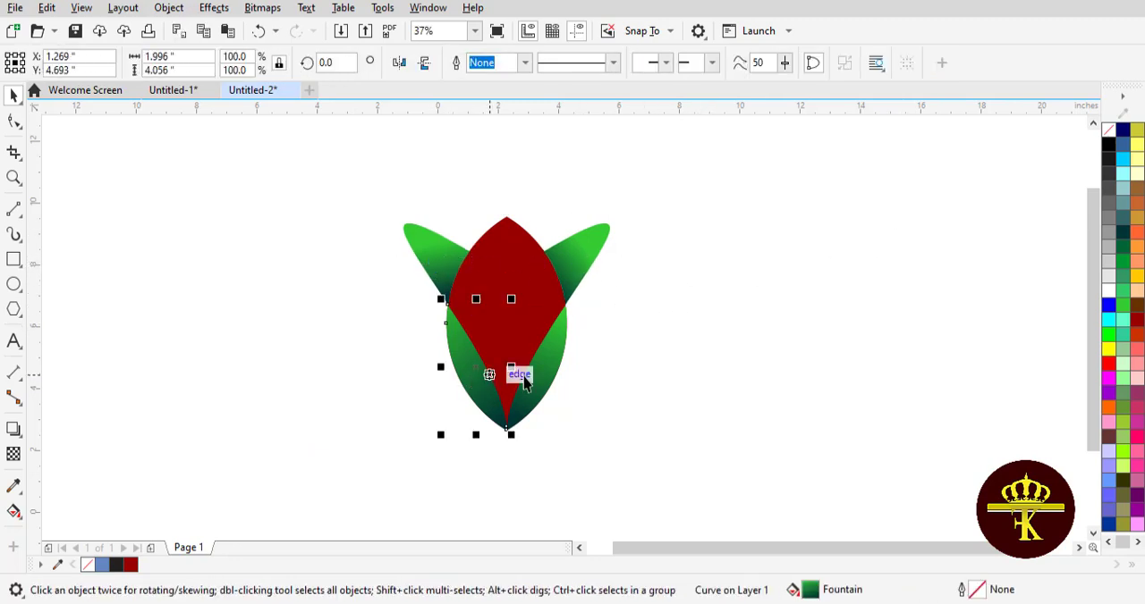
shift+click(537, 366)
click(738, 63)
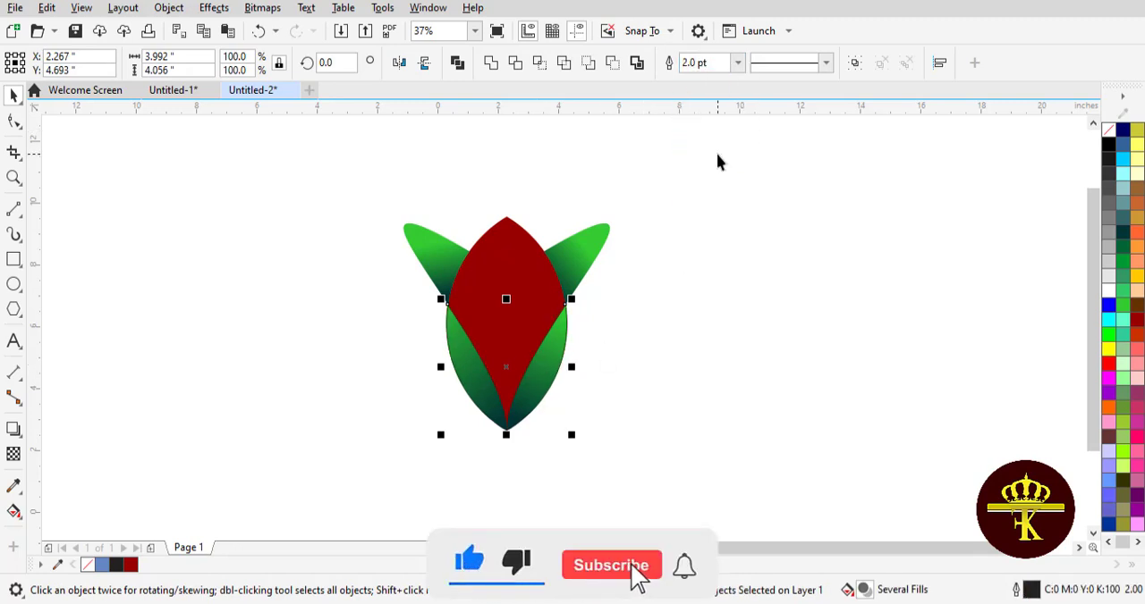
right_click(1107, 292)
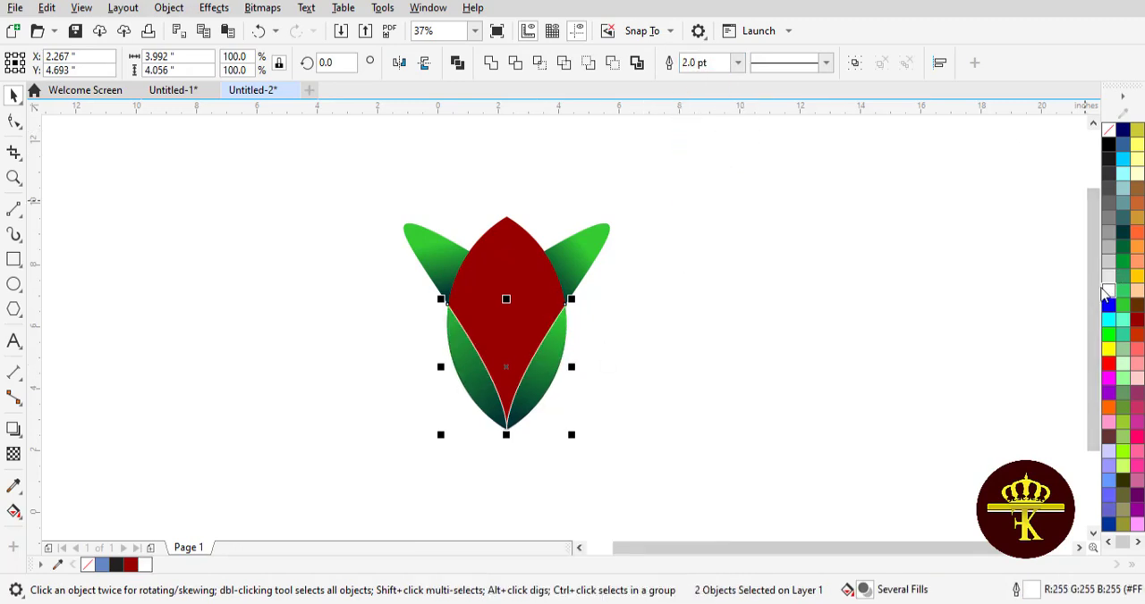
click(896, 295)
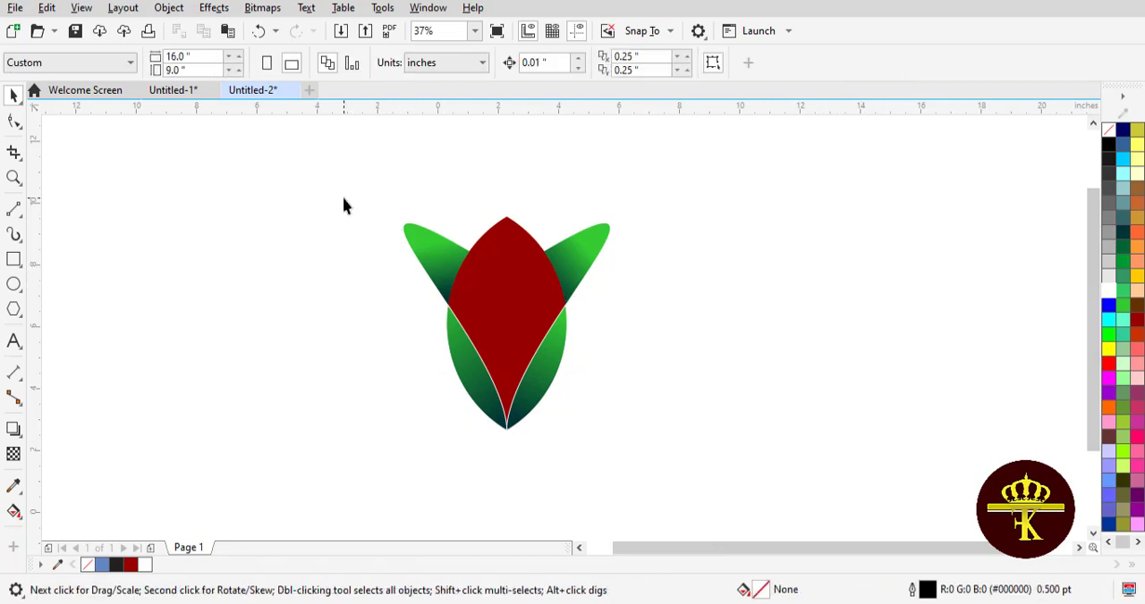
Step: Copy the dark red bud shape and paste the duplicate in place over the flower
click(475, 273)
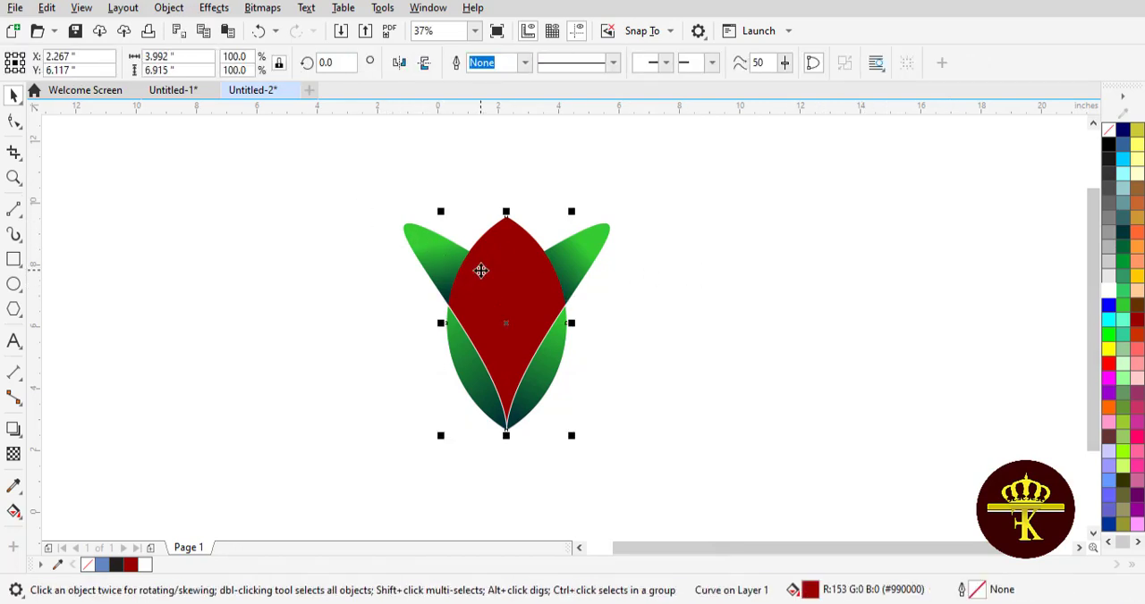
click(46, 9)
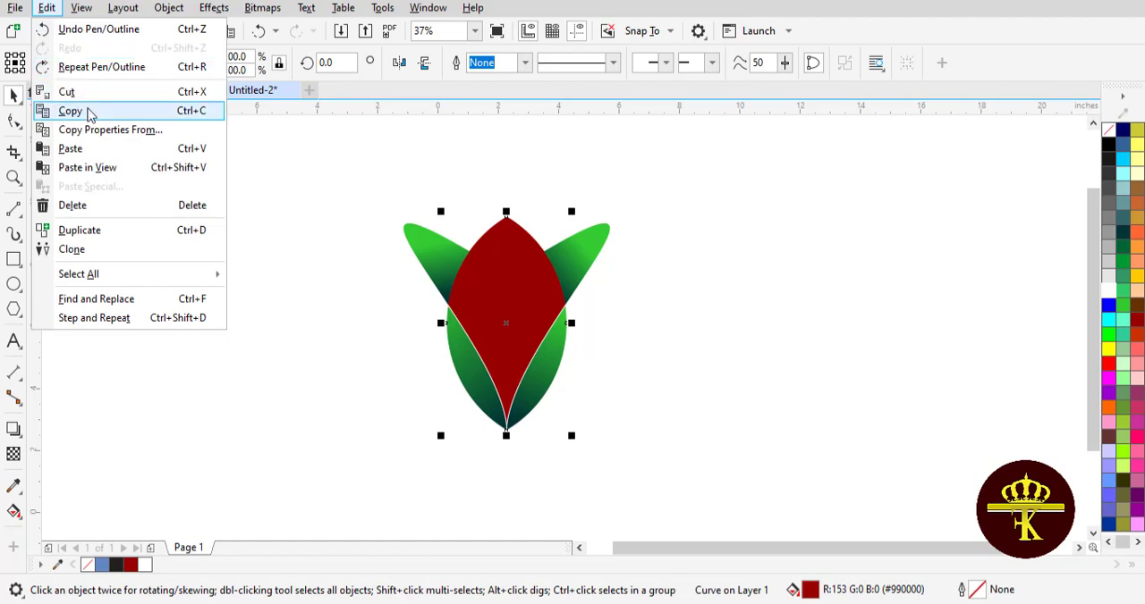
click(81, 112)
click(46, 9)
click(84, 147)
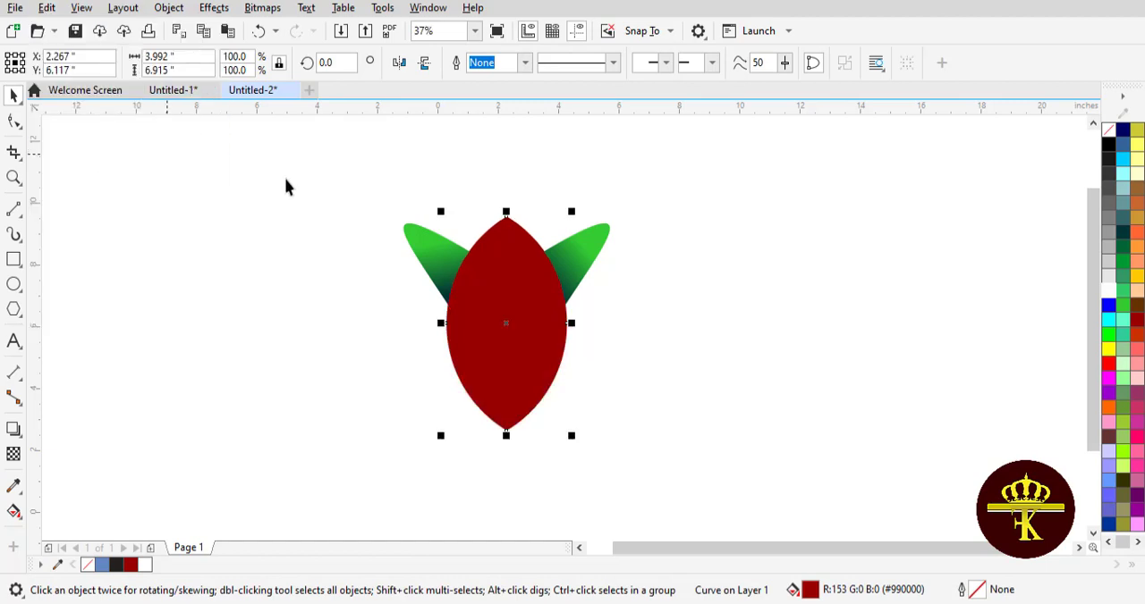
Step: Rotate the pasted red shape to about 344.6° and shift it so a thin crescent of the original's upper left edge is exposed
drag(490, 274, 501, 278)
click(501, 278)
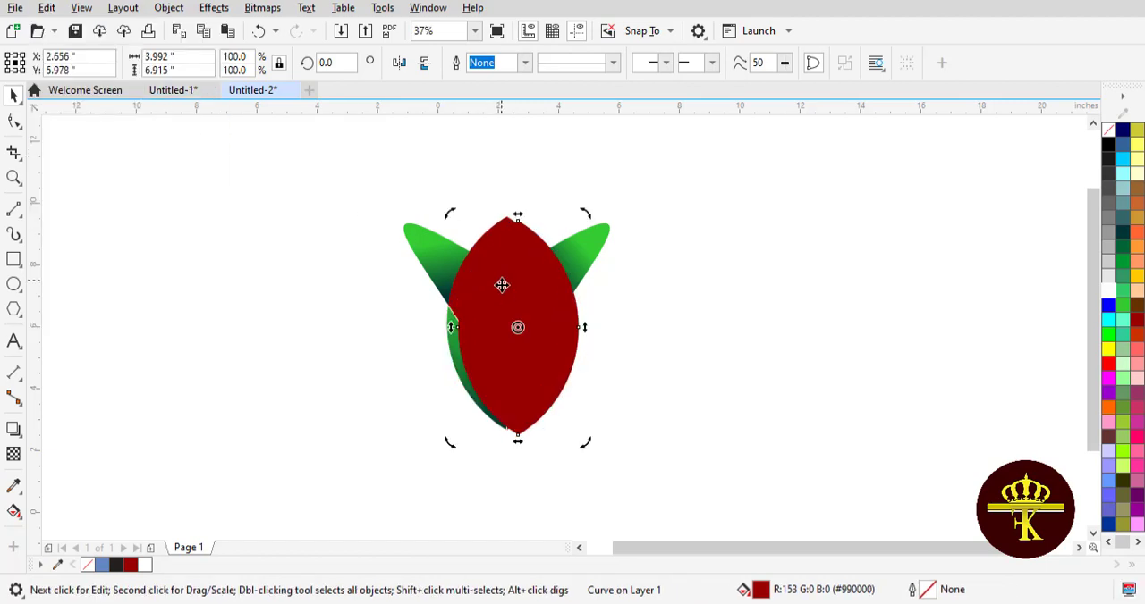
drag(453, 448, 418, 425)
click(676, 377)
mouse_move(545, 357)
mouse_down()
mouse_move(524, 349)
mouse_move(532, 345)
mouse_up()
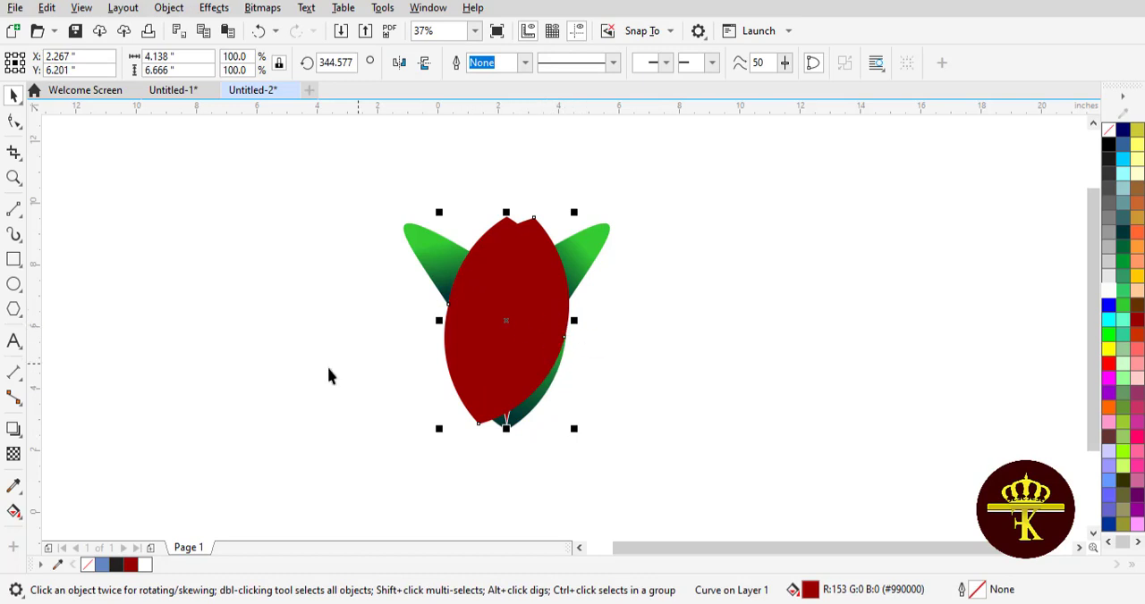
Step: Create a separate shape from the exposed upper left crescent with Smart Fill, then delete the tilted red copy
click(14, 511)
click(58, 529)
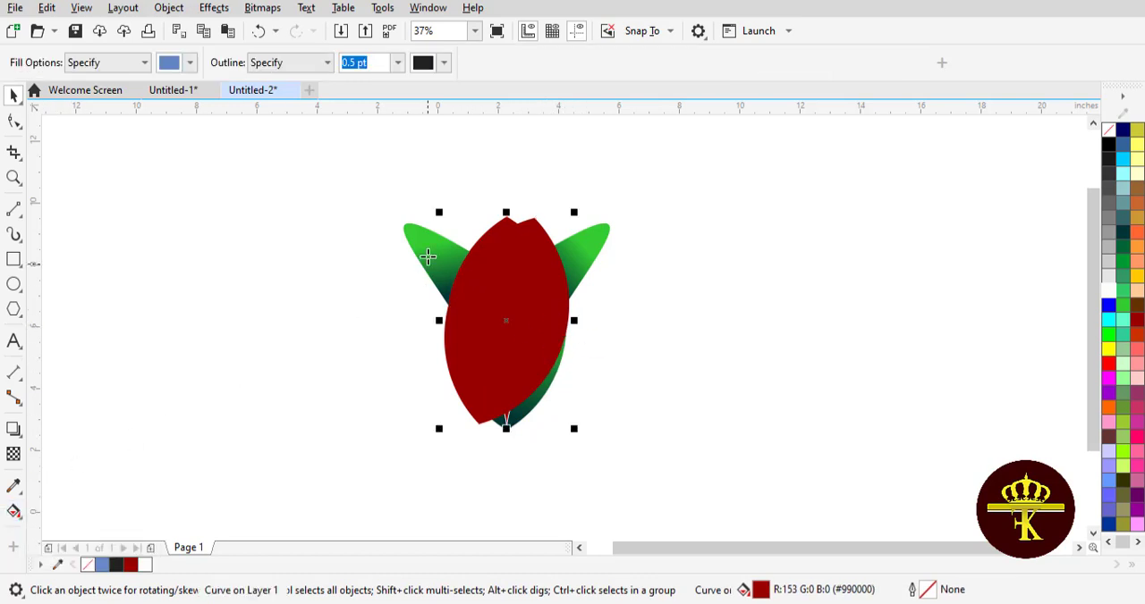
click(492, 232)
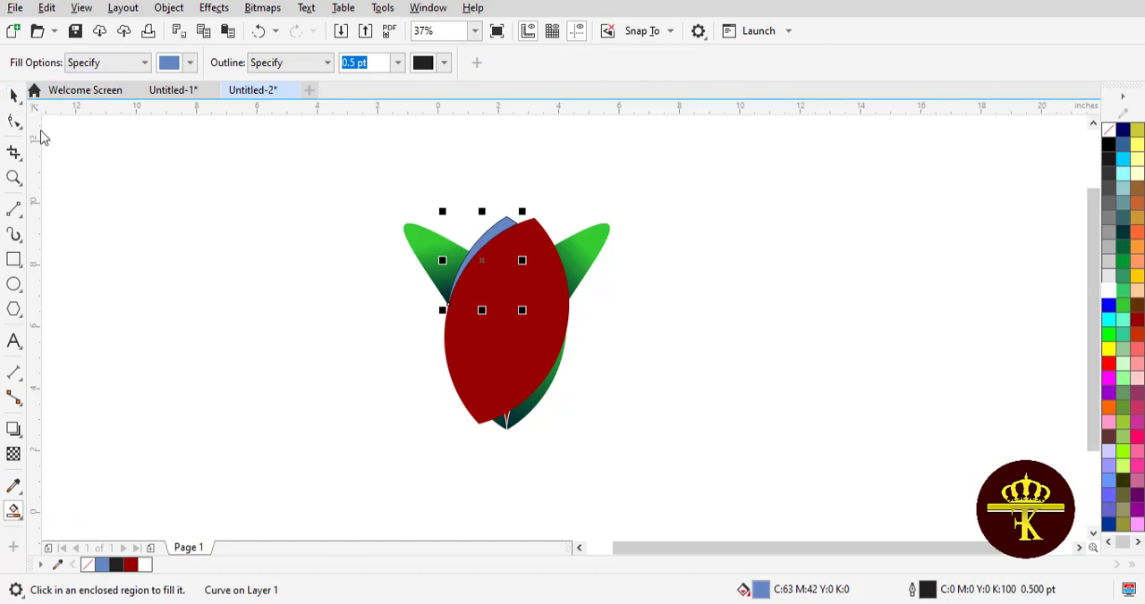
key(space)
drag(536, 327, 688, 334)
key(Delete)
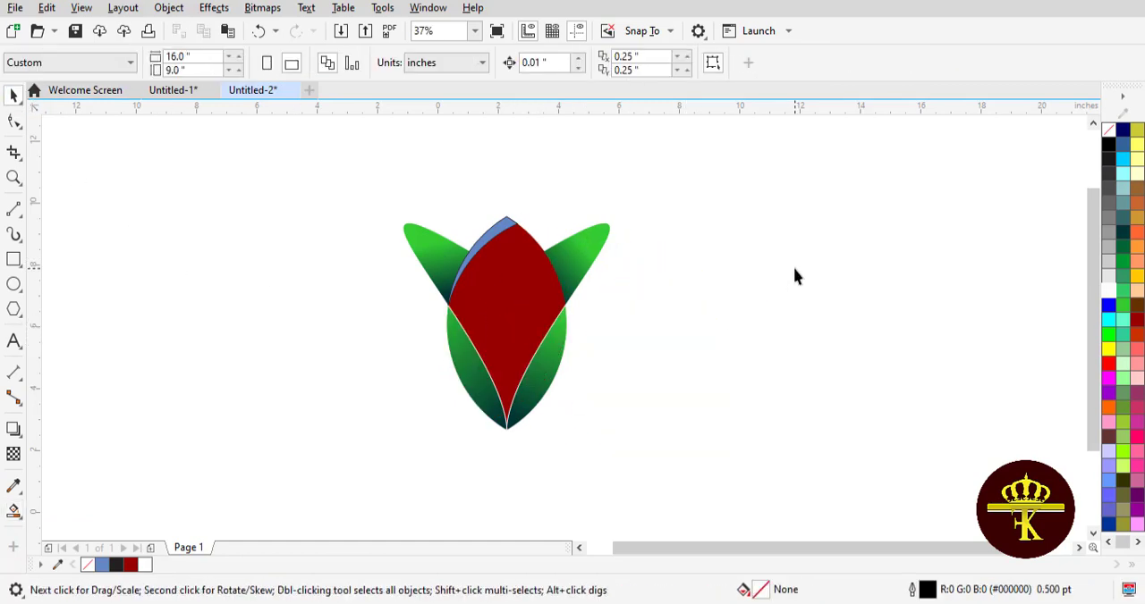
Step: Fill the upper left crescent with pure red and remove its outline
click(502, 229)
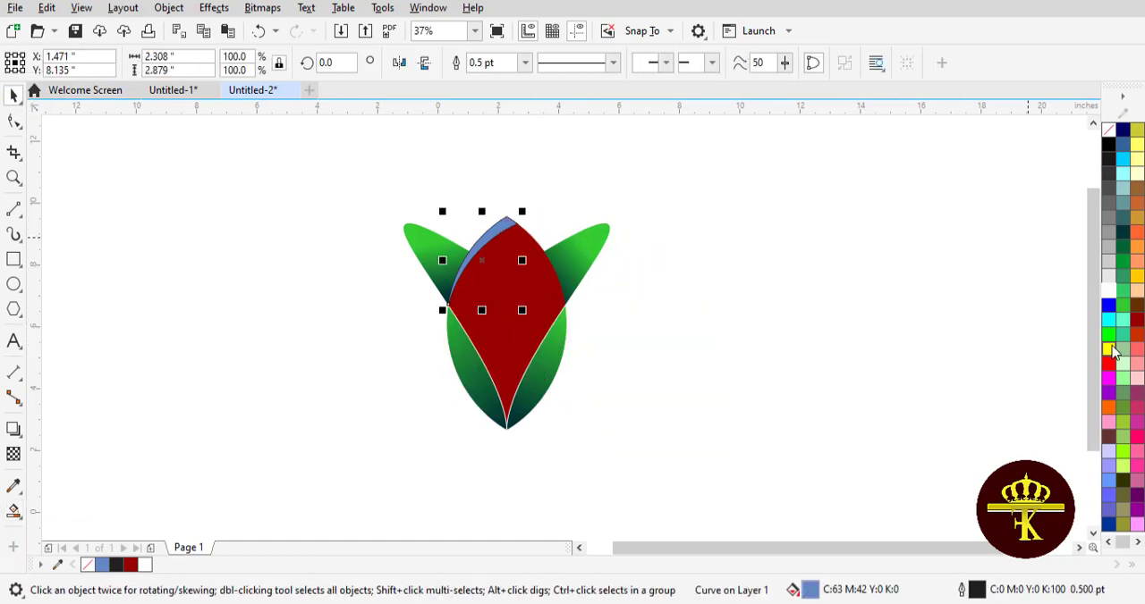
click(1109, 363)
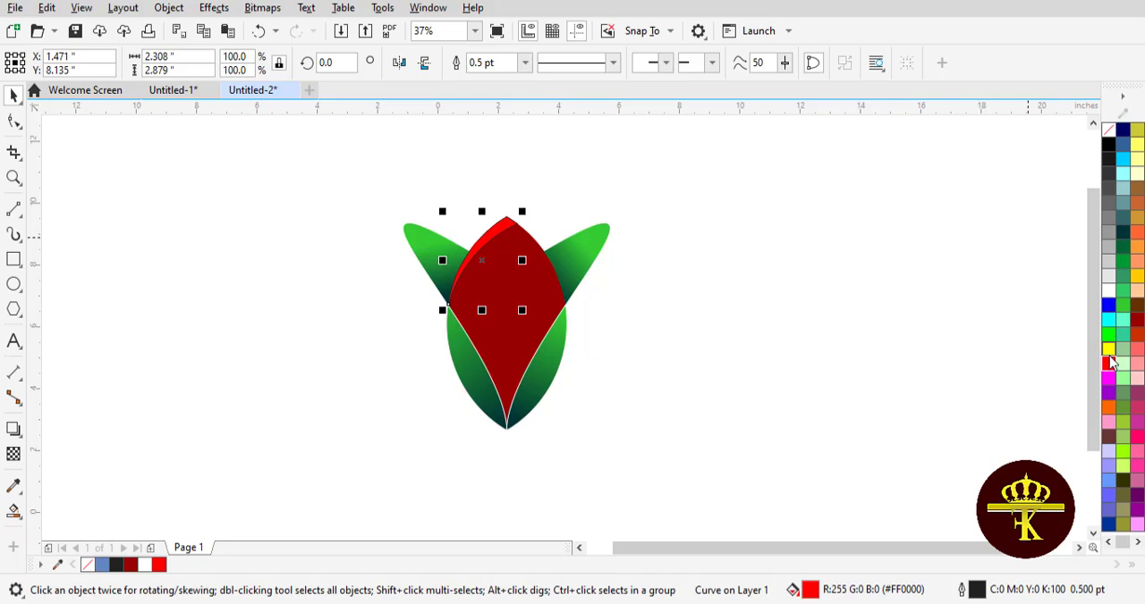
right_click(1110, 131)
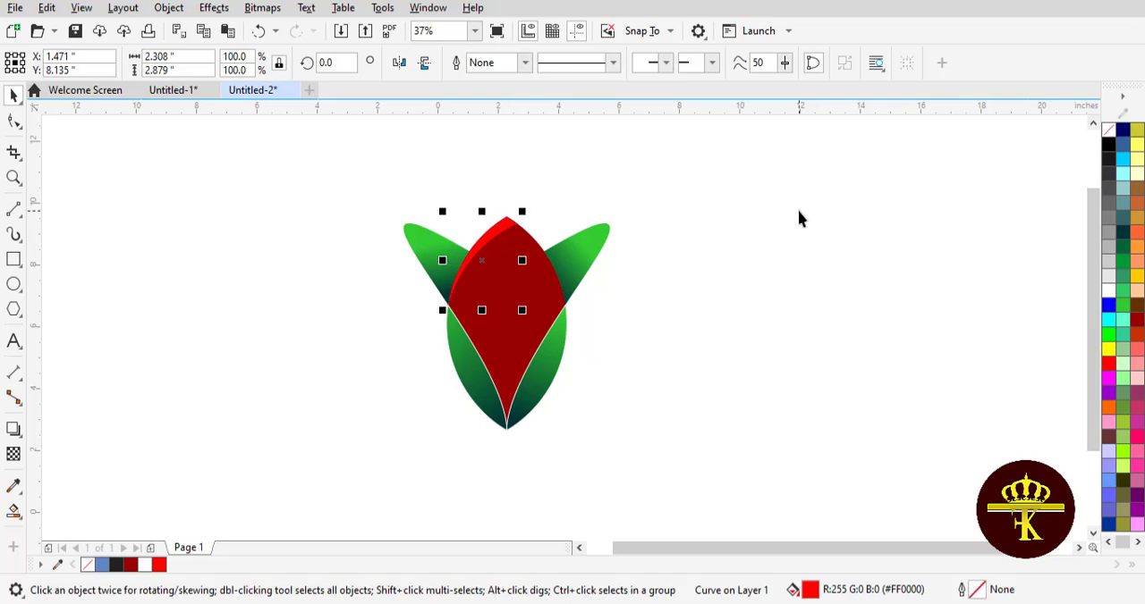
Step: Apply a fountain transparency to the red crescent, running from outside the bud's upper right down to the crescent's lower left end
click(11, 517)
click(13, 455)
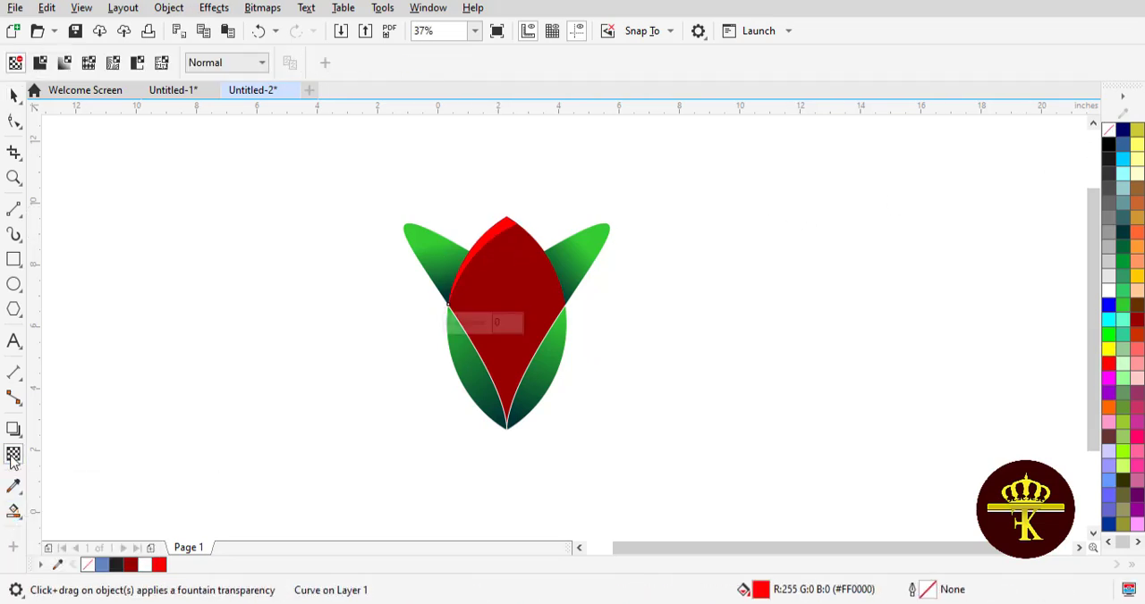
drag(511, 220, 556, 170)
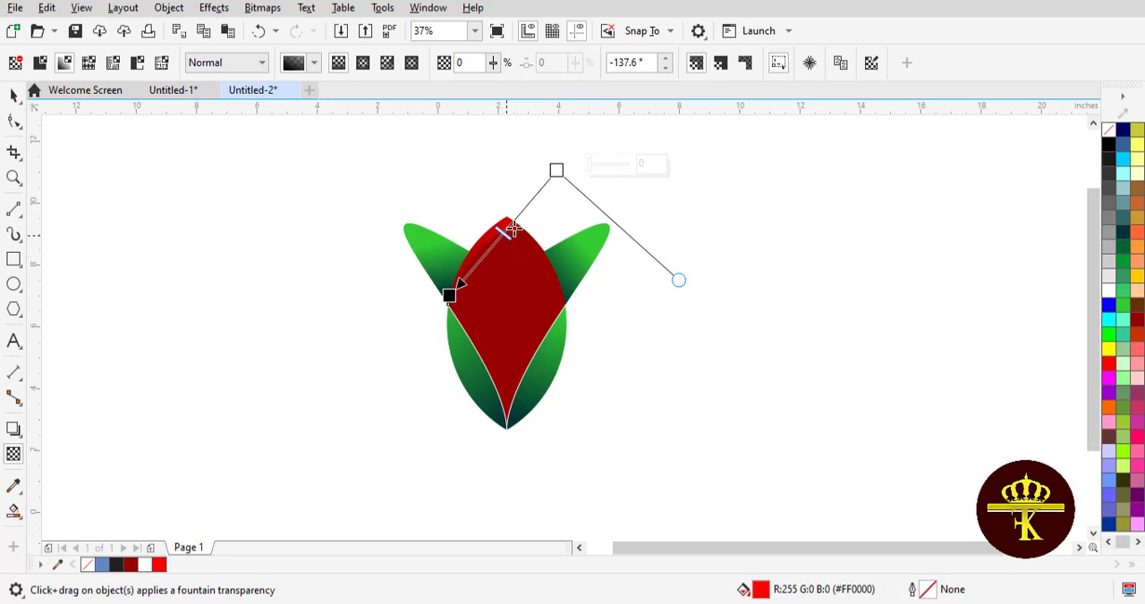
click(13, 95)
click(147, 198)
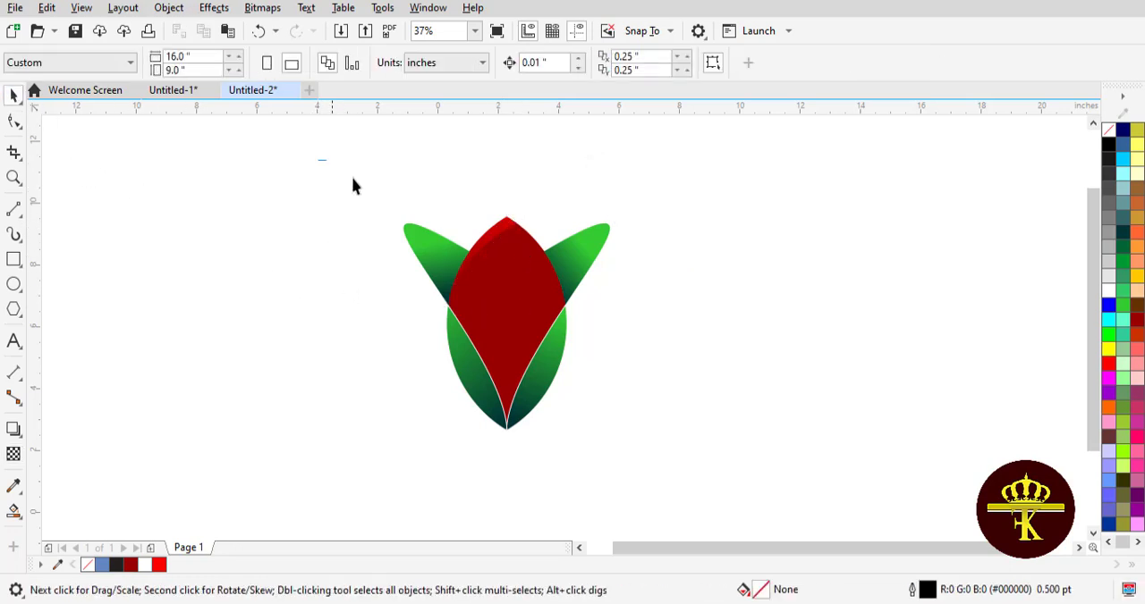
Step: Scale all the flower's objects down together to about 6.33 by 6.38 inches, leaving them ungrouped
drag(352, 186, 661, 469)
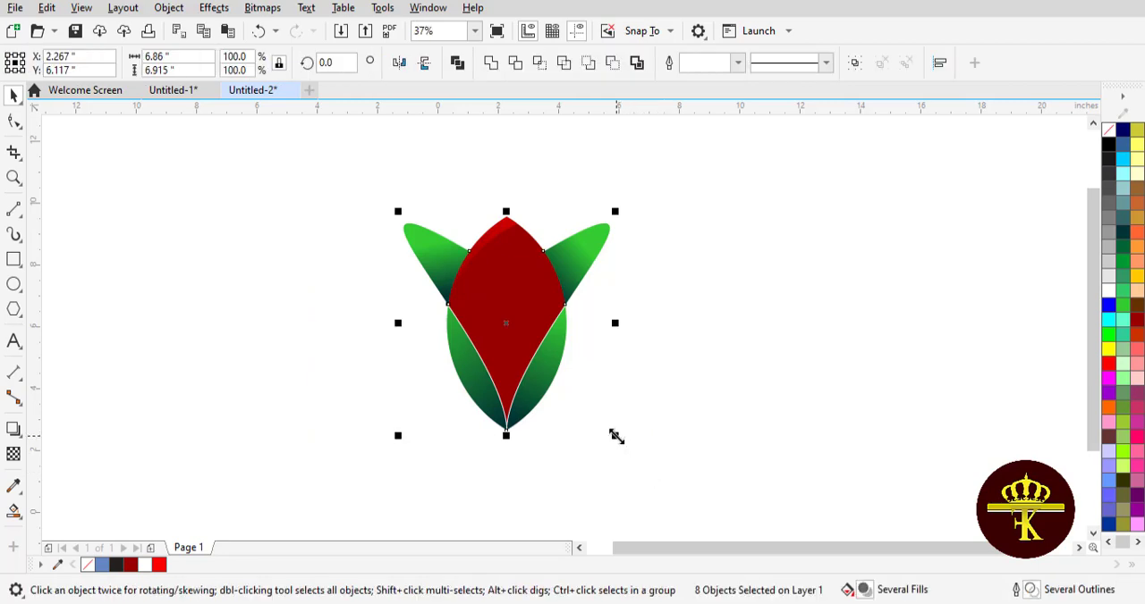
mouse_move(616, 436)
mouse_down()
mouse_move(593, 409)
mouse_move(641, 449)
mouse_move(607, 429)
mouse_up()
click(852, 64)
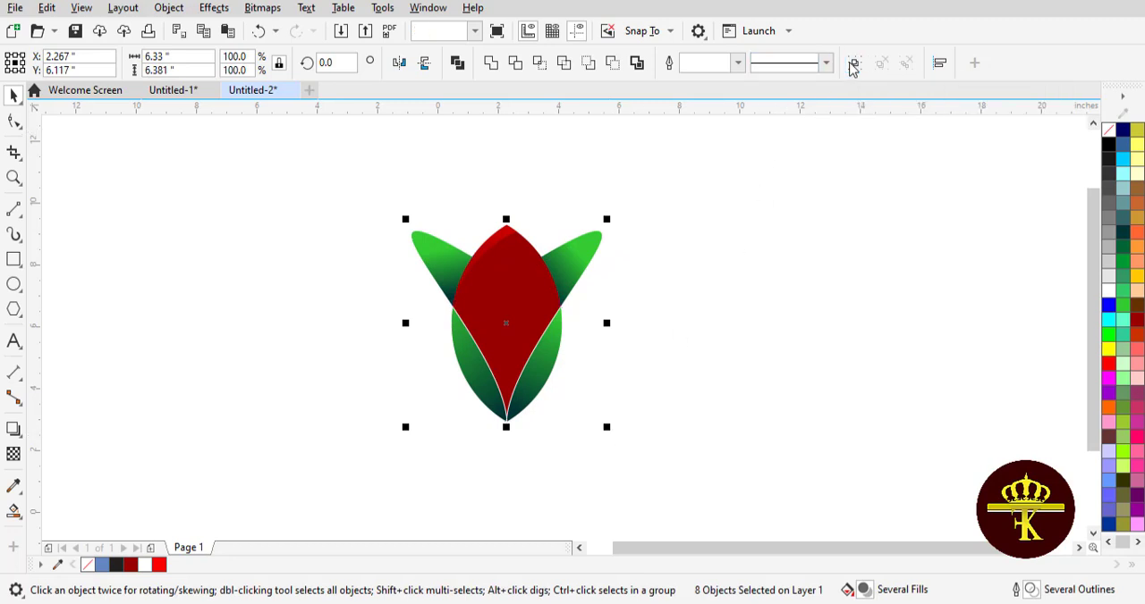
key(ctrl+u)
Step: Apply a linear gradient to the main bud shape, from dark red near its upper tip to pure red at its bottom tip
click(513, 298)
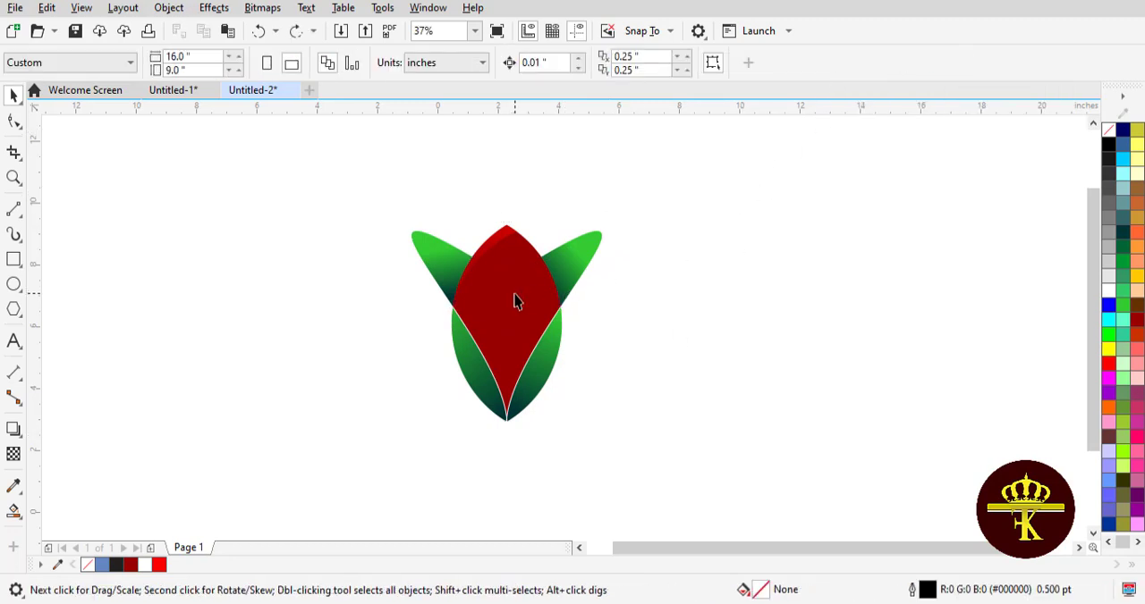
click(15, 511)
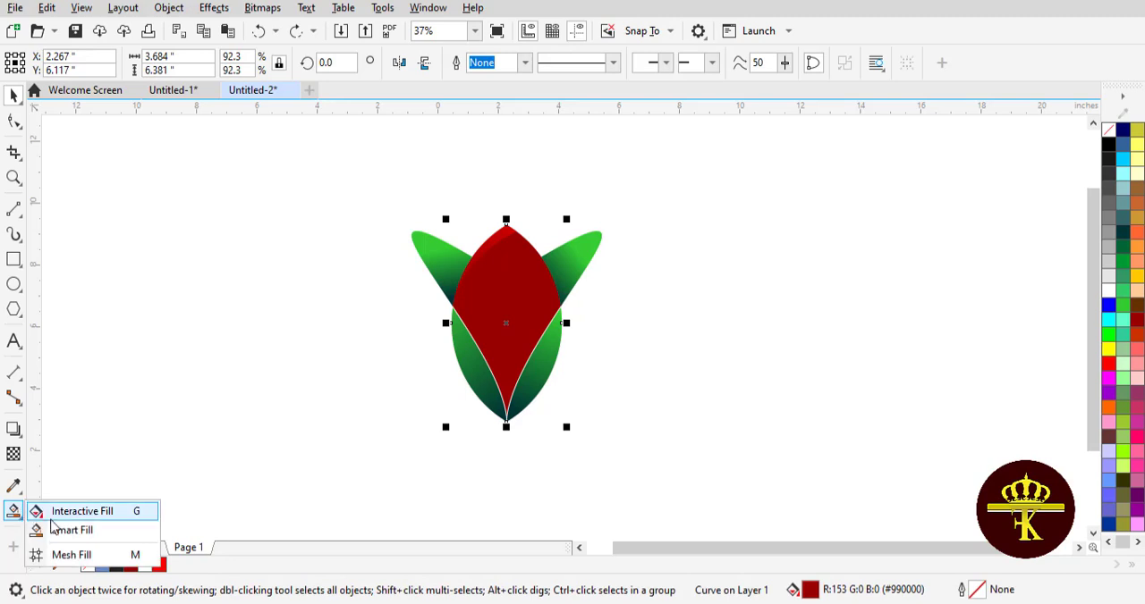
click(62, 511)
drag(509, 250, 505, 420)
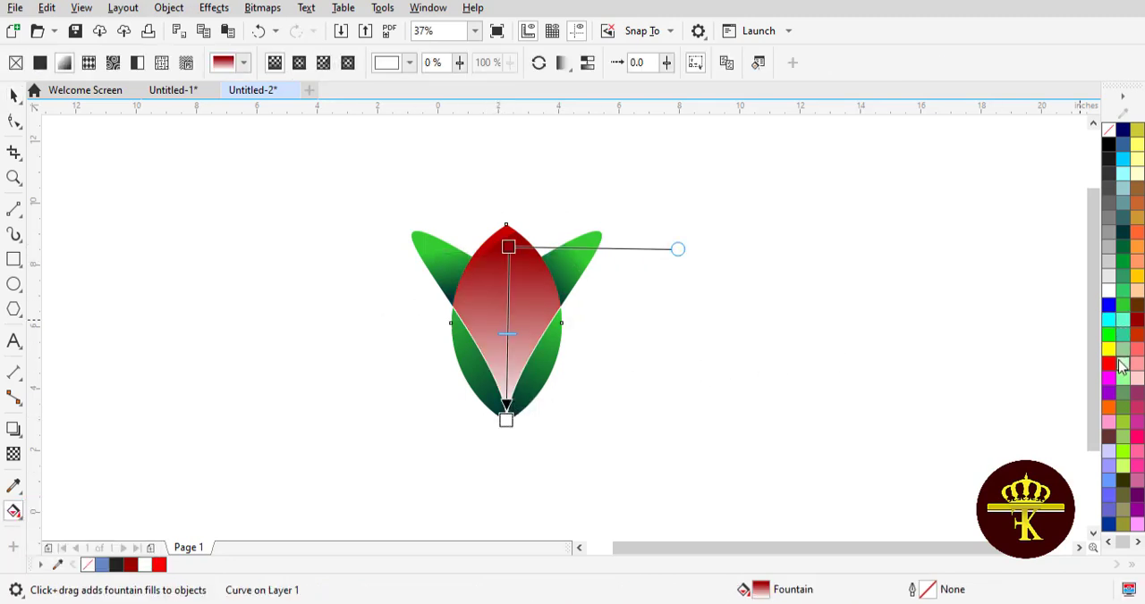
drag(1110, 363, 506, 420)
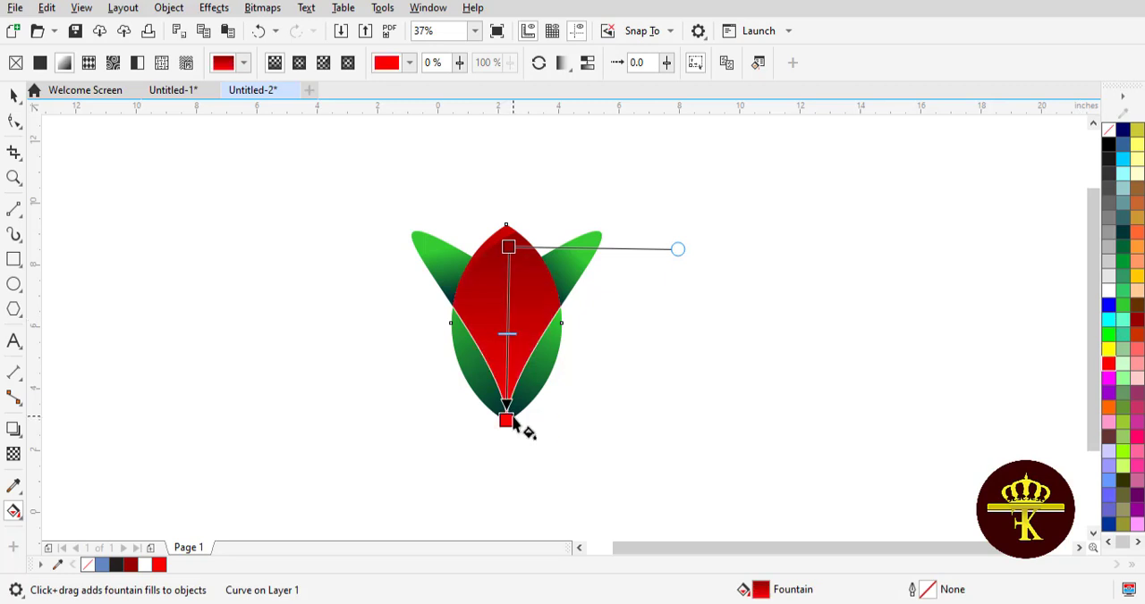
Step: Darken the bud gradient's upper start colour to #700000
click(513, 247)
click(547, 235)
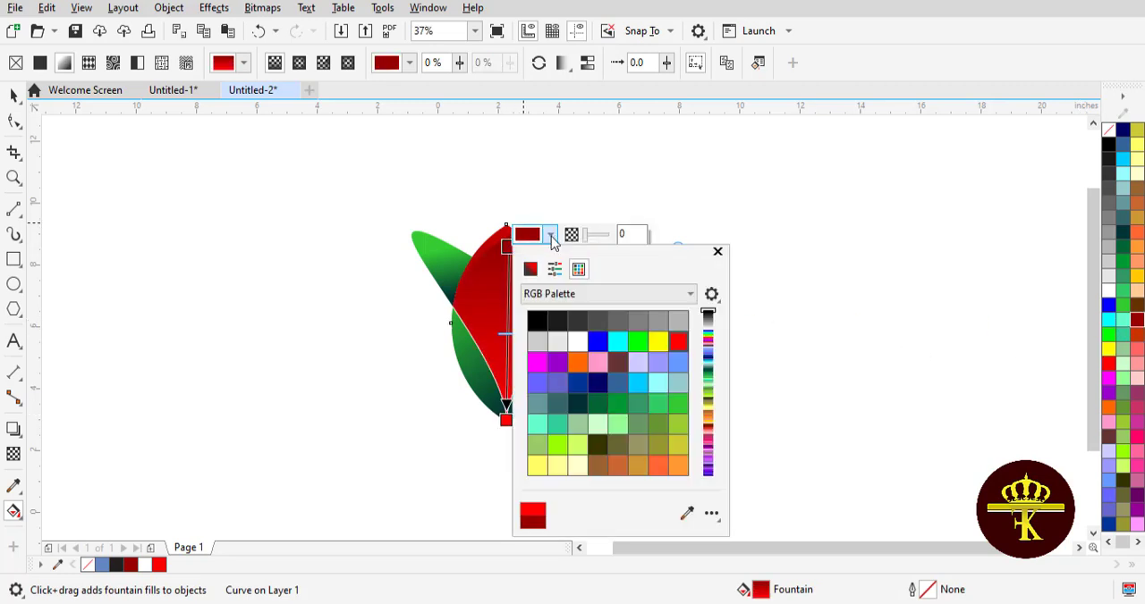
click(530, 269)
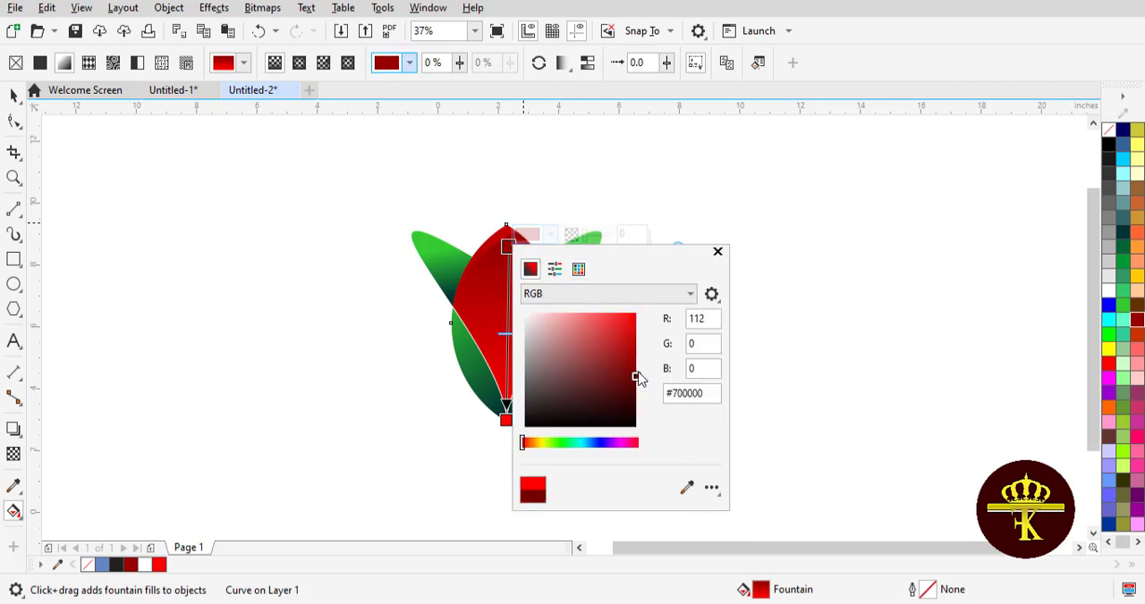
click(637, 376)
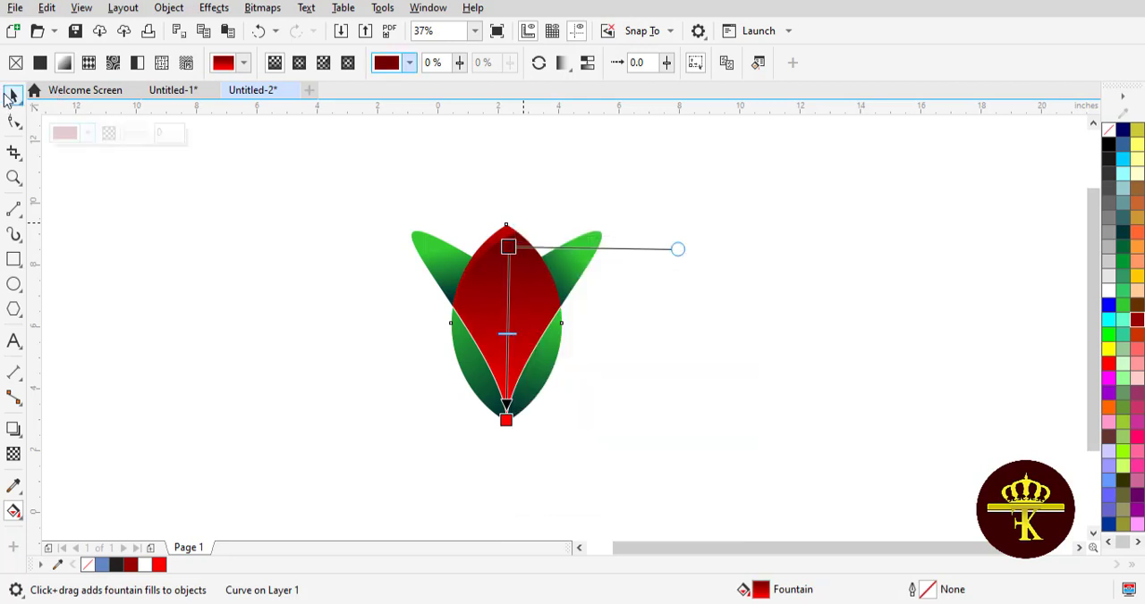
click(10, 96)
click(271, 268)
Step: Shorten the bud's red gradient by moving its end point up from the bottom tip to the lower third of the shape
click(481, 320)
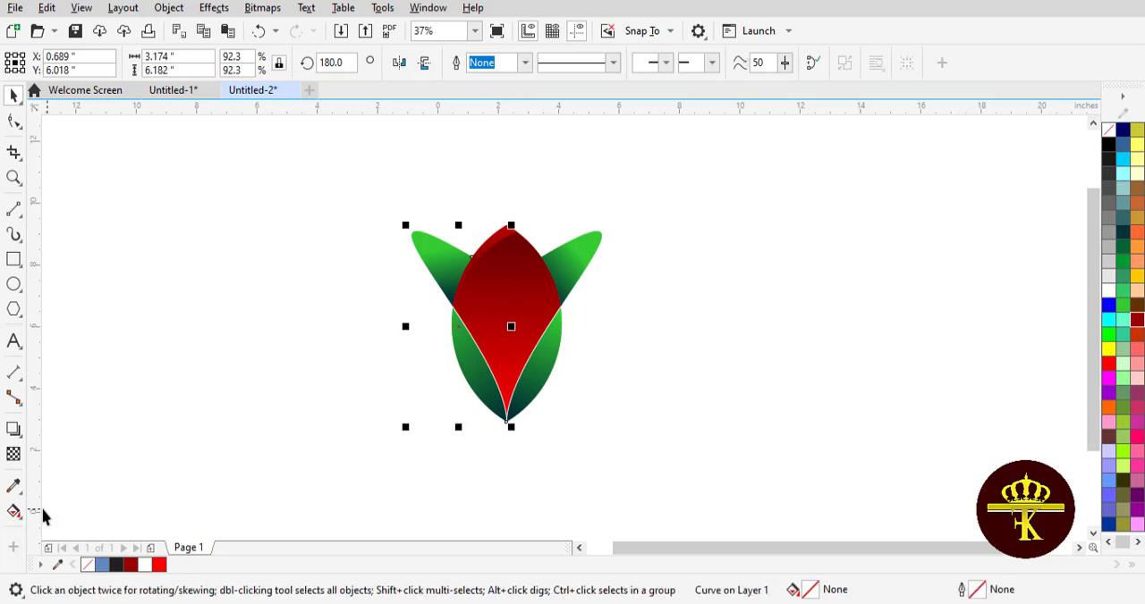
click(13, 511)
click(506, 351)
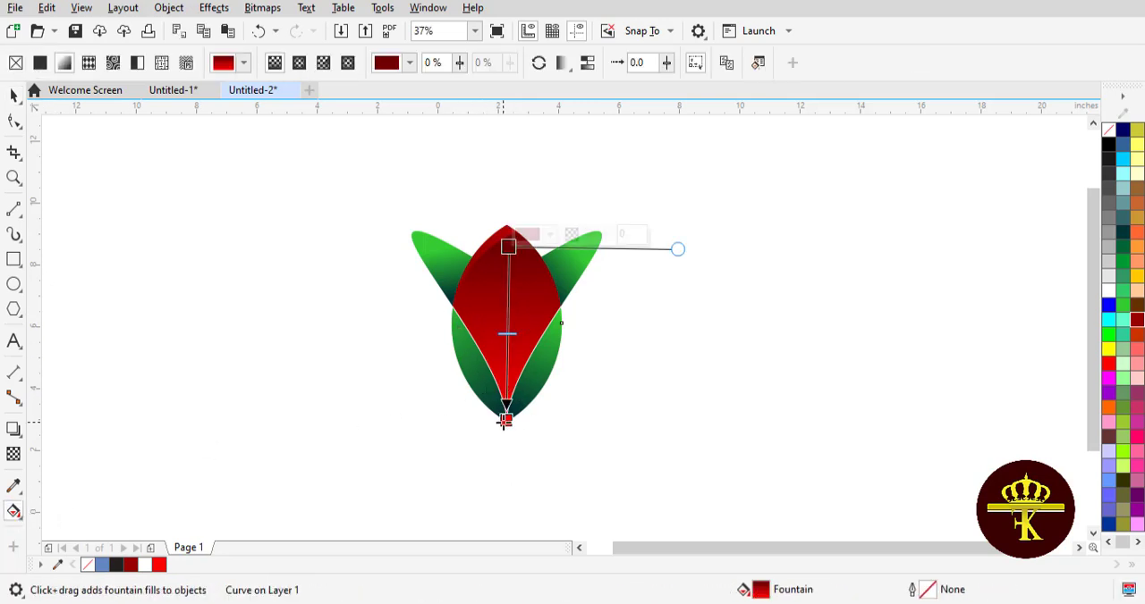
drag(505, 420, 508, 358)
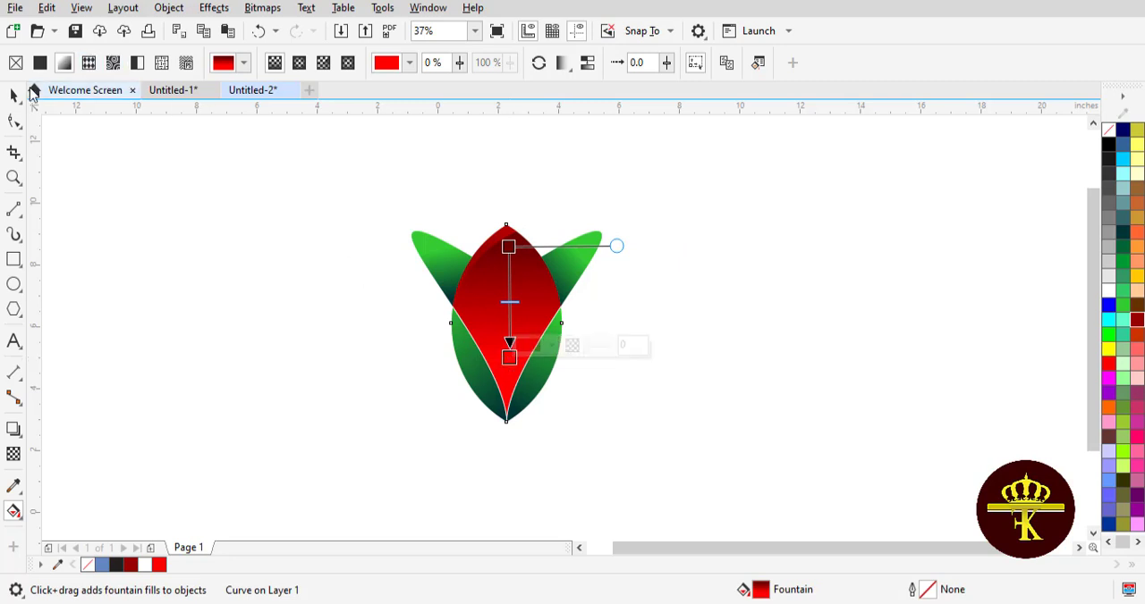
Step: Group all the objects of the flower bud together
click(14, 94)
drag(330, 159, 657, 463)
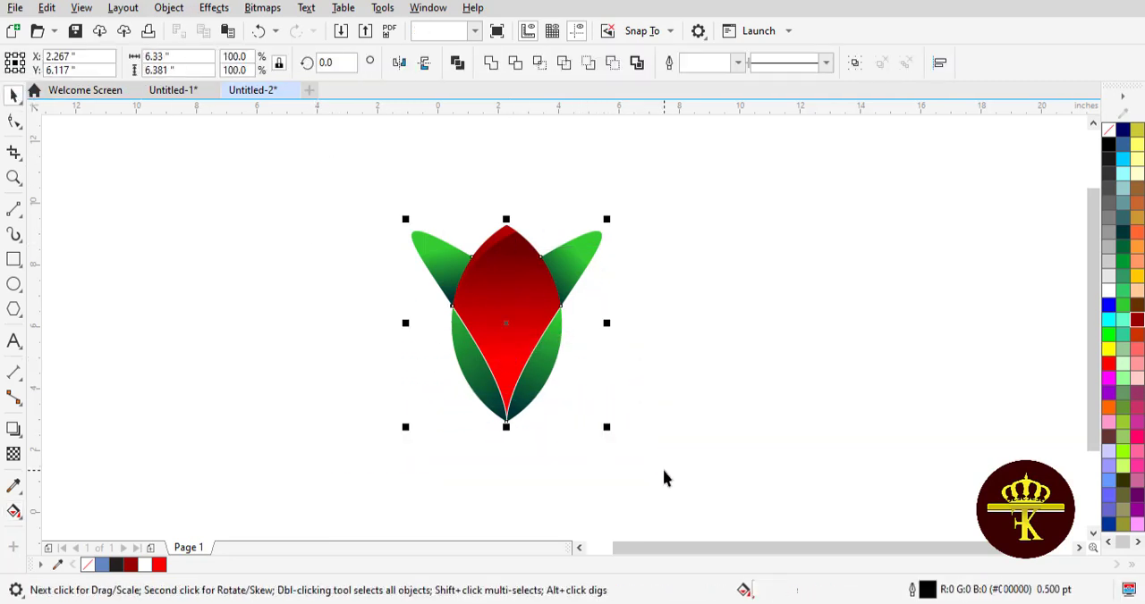
click(852, 65)
click(779, 256)
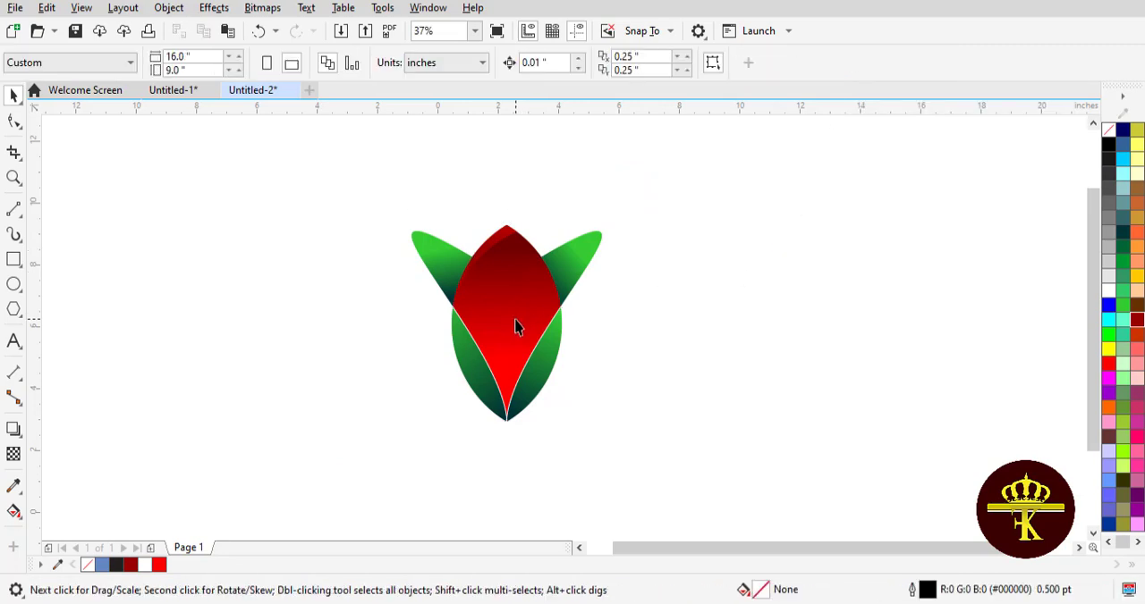
Step: Enlarge the grouped flower to about 8.27 by 8.33 inches and move it up on the page
click(516, 327)
drag(608, 430, 635, 460)
click(636, 459)
drag(546, 358, 550, 306)
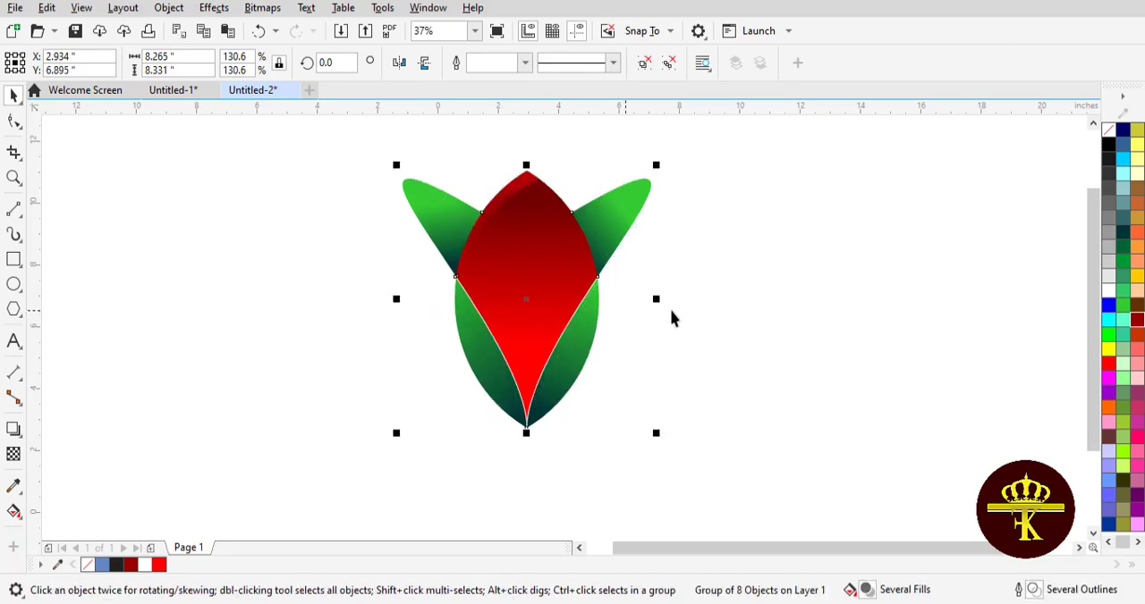
click(732, 309)
drag(545, 356, 554, 337)
click(704, 348)
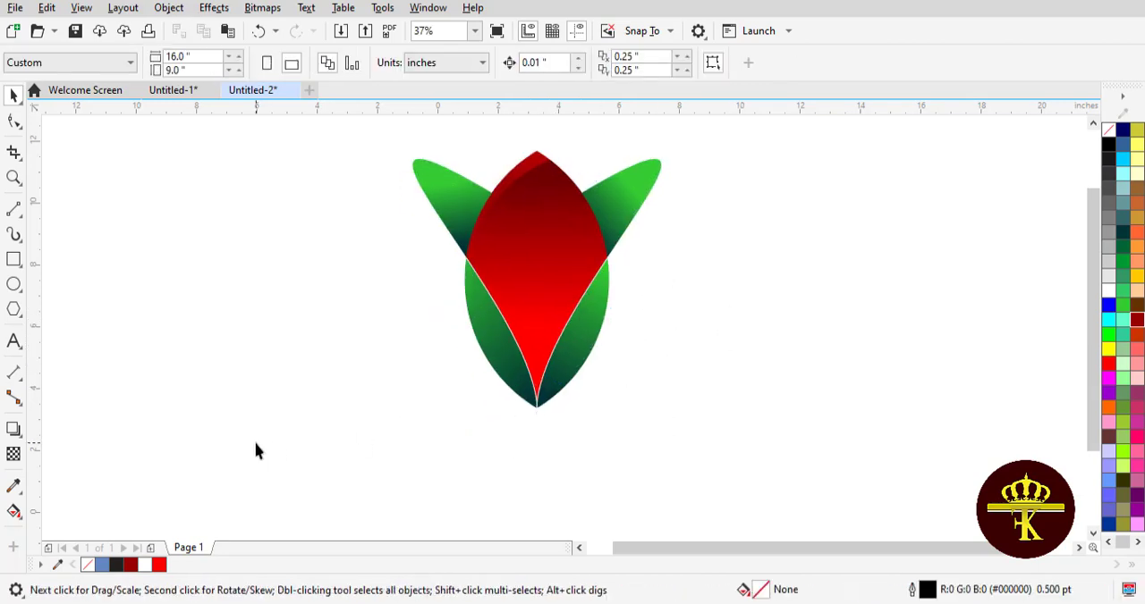
Step: Add artistic text beginning with "Thank" below the flower's lower left side in Arial 48 pt
click(14, 340)
click(433, 421)
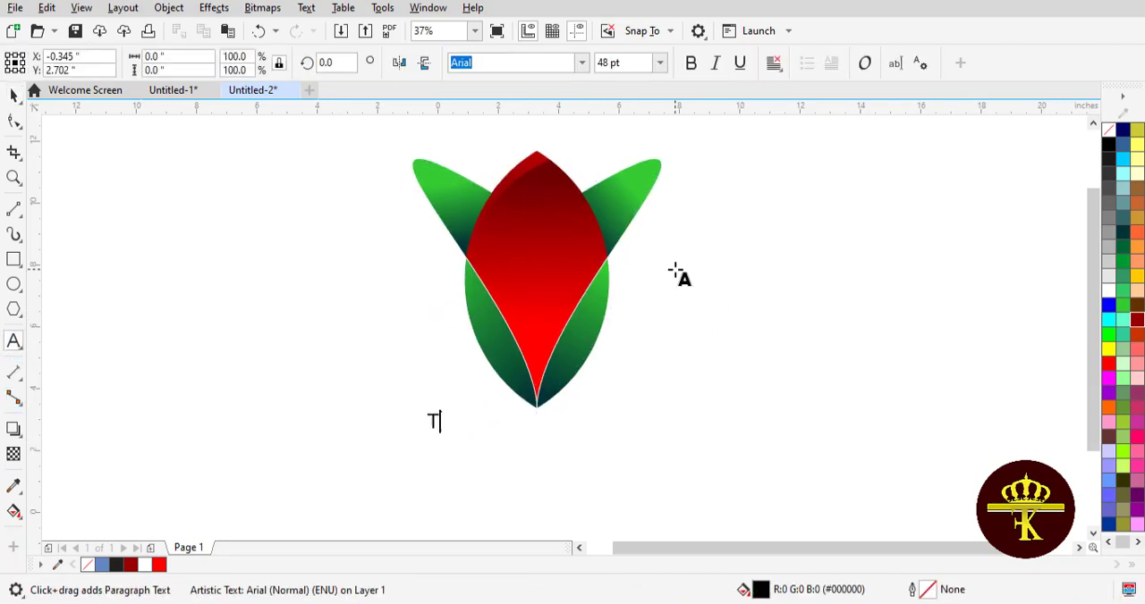
text(Thank)
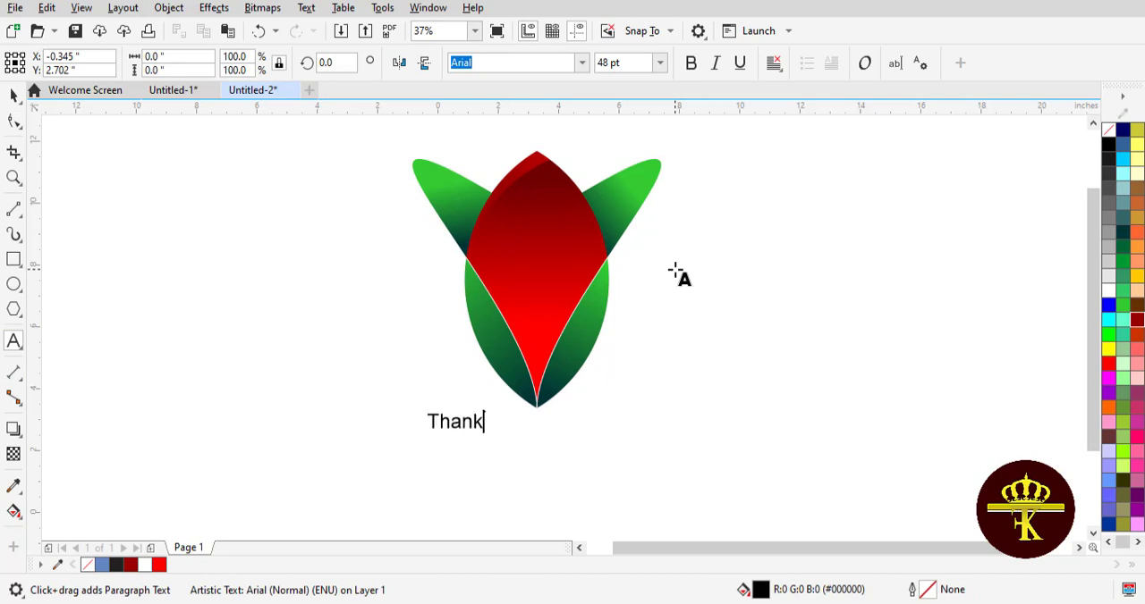